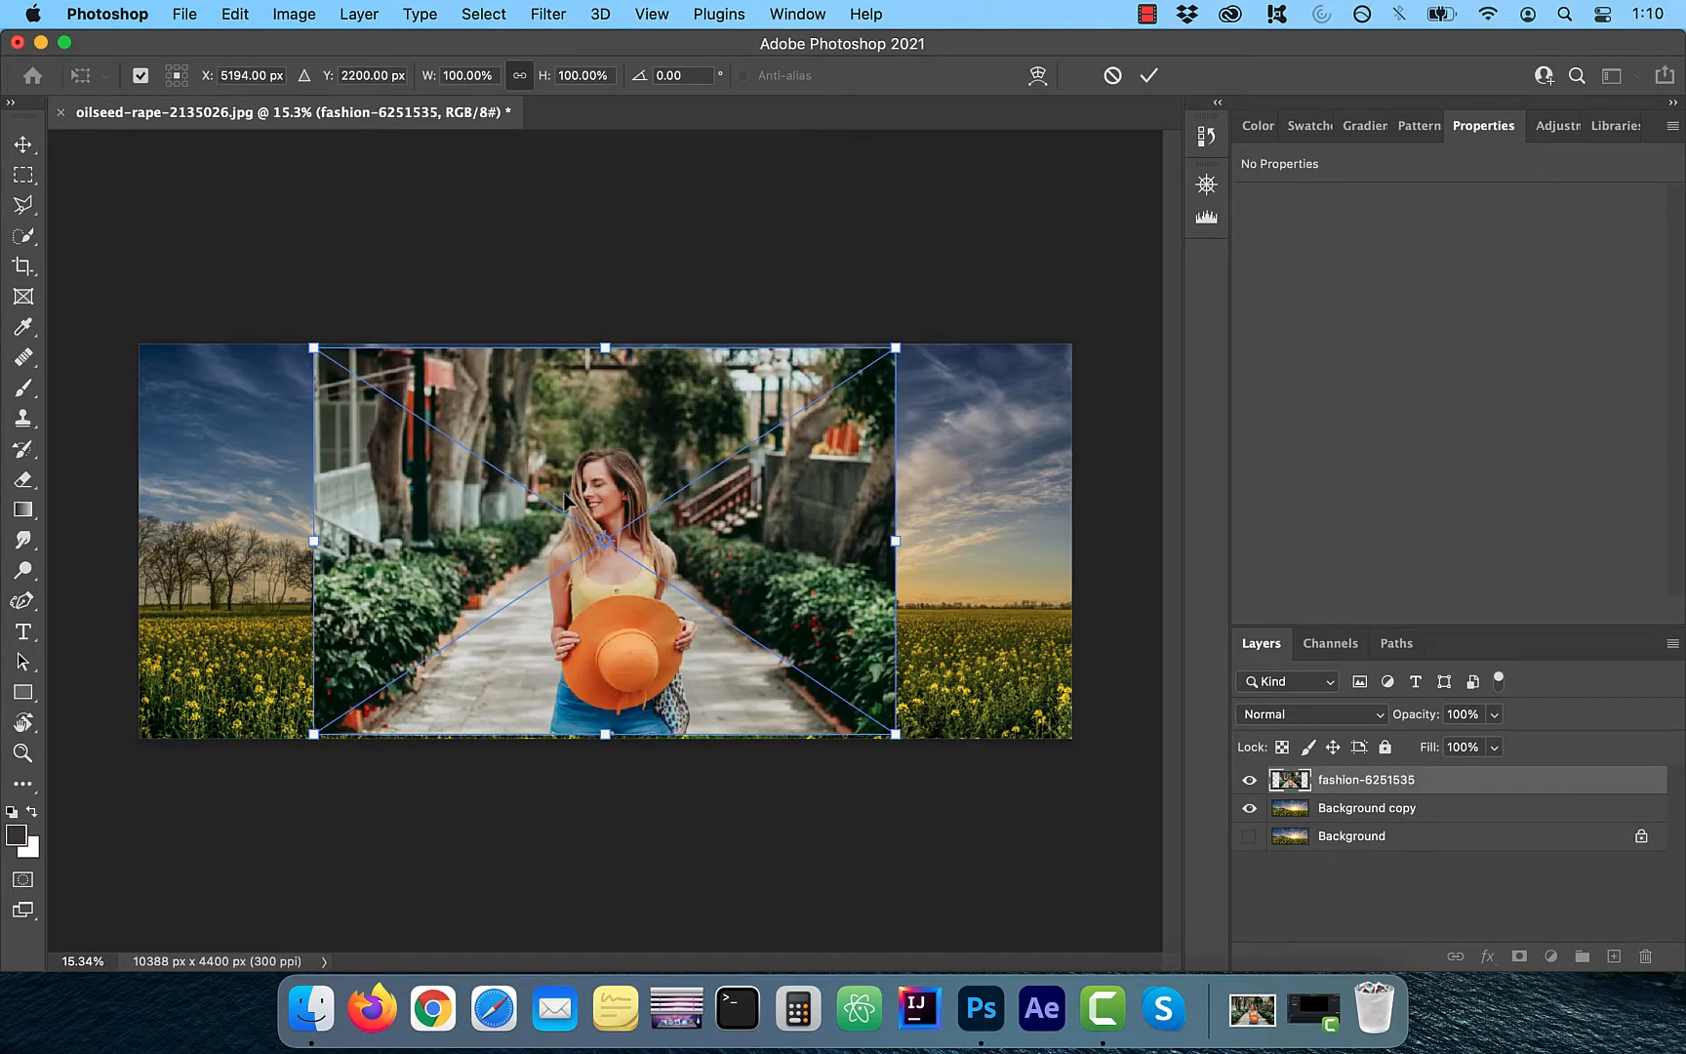
Step: Select the woman with Select Subject and mask out her surroundings on the fashion-6251535 layer
{"action": "left_click", "coordinate": [23, 238]}
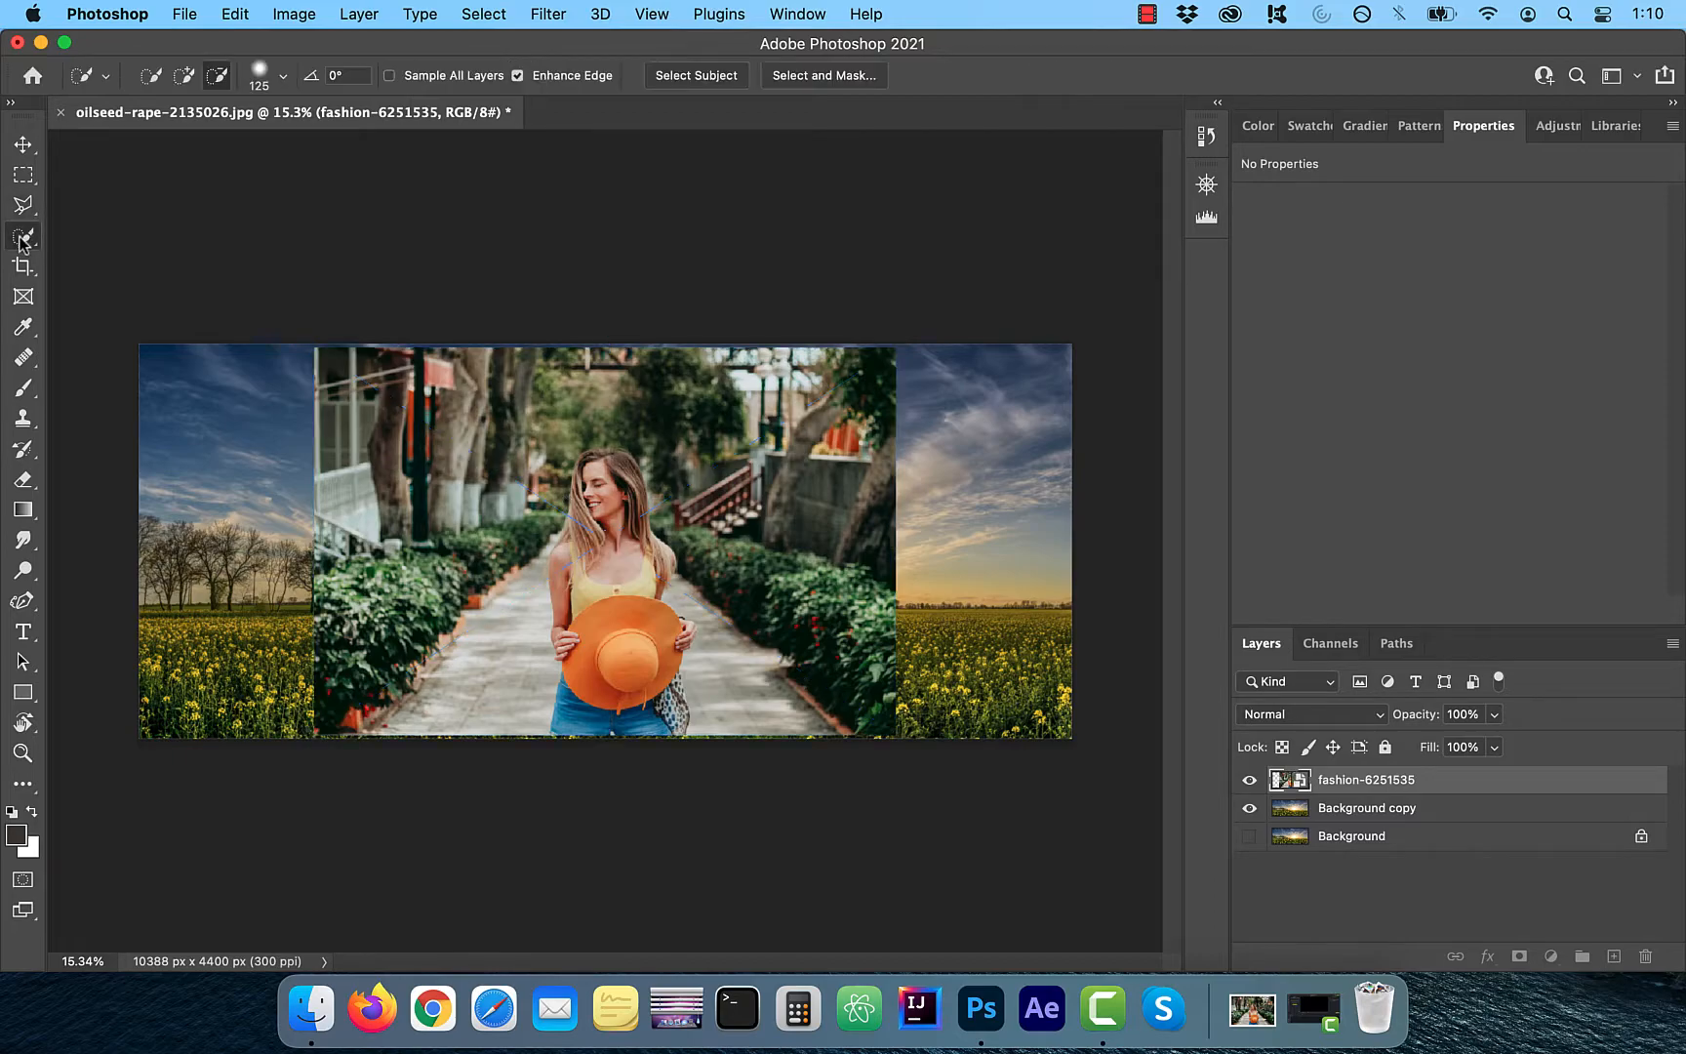
{"action": "left_click", "coordinate": [684, 75]}
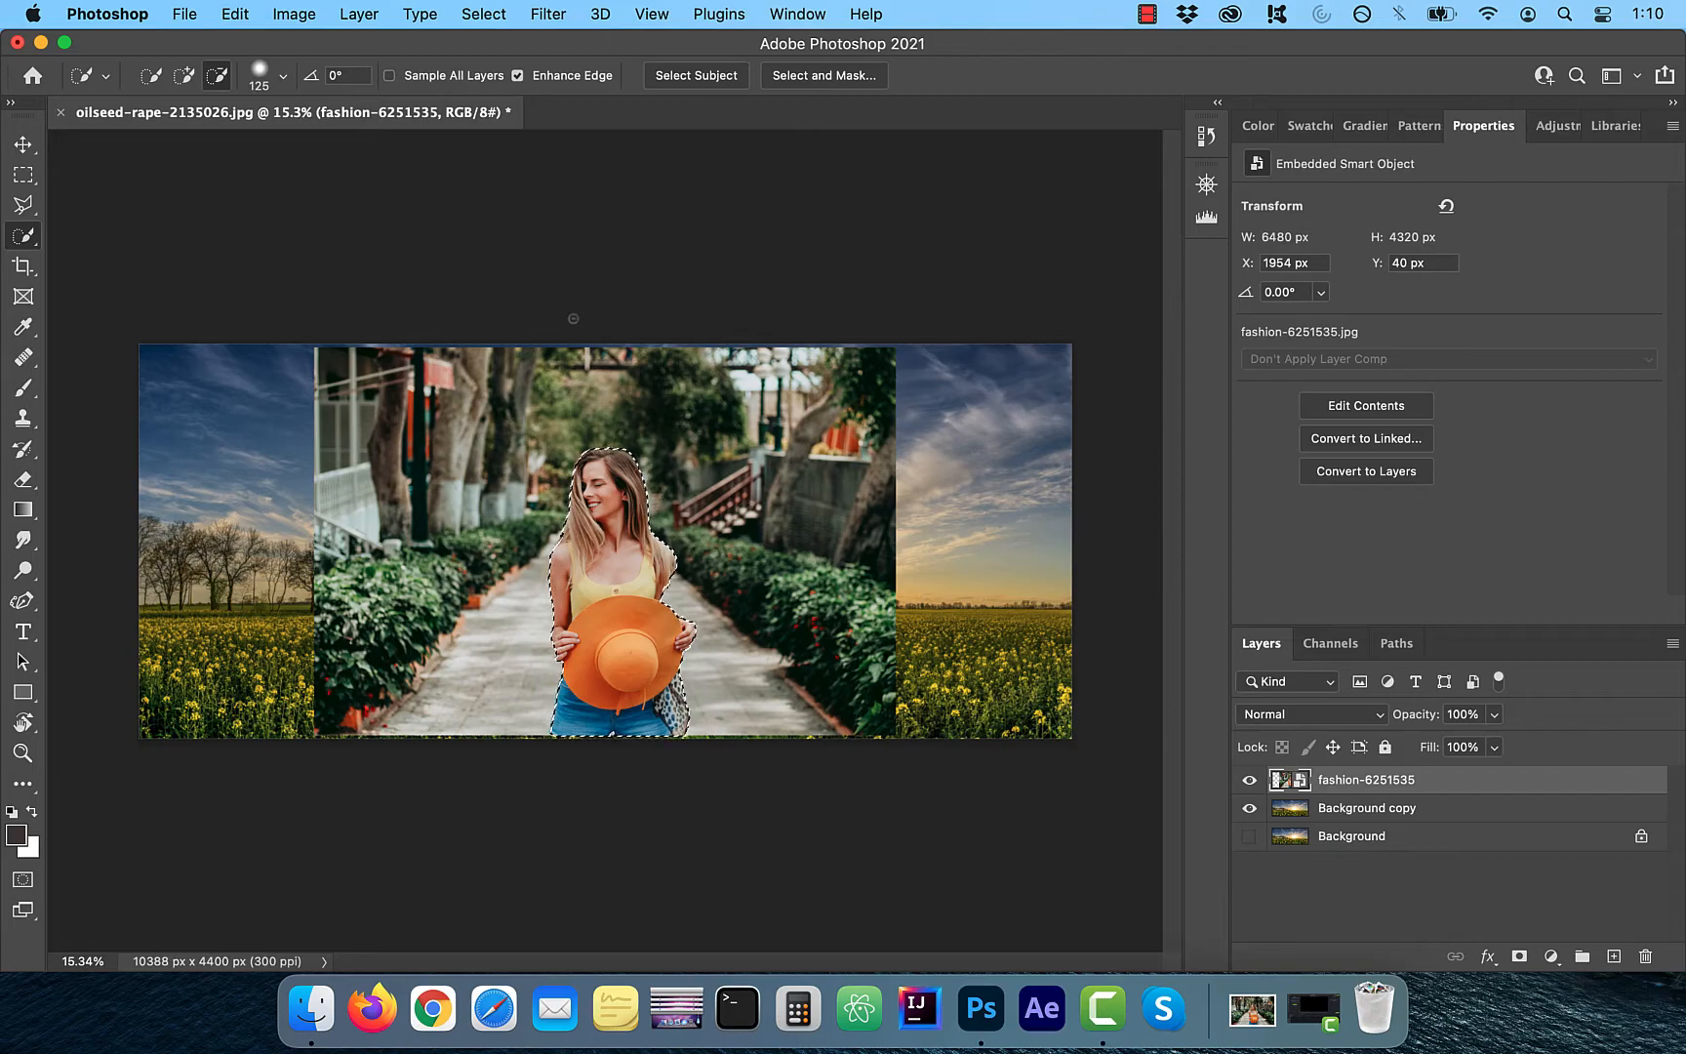
{"action": "left_click", "coordinate": [1520, 958]}
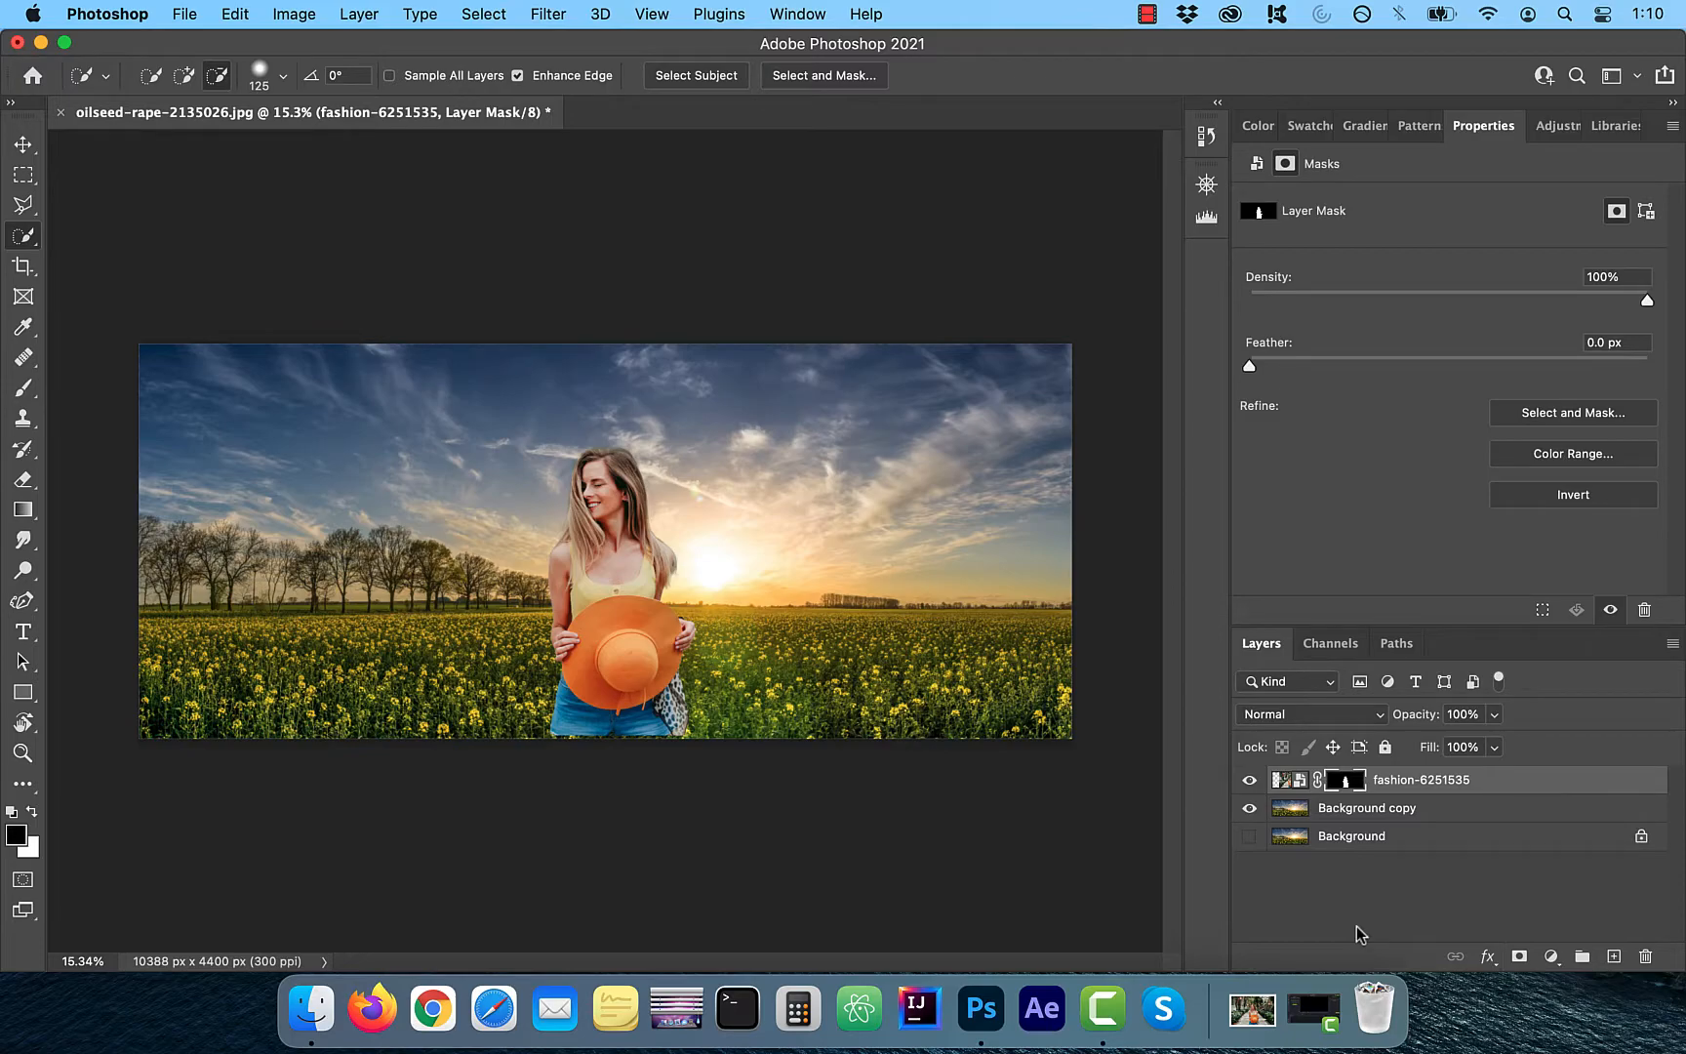
Step: Move the masked woman right and slightly down so she stands in front of the sunset, and deselect the layer
{"action": "key", "text": "v"}
{"action": "left_click_drag", "start_coordinate": [610, 517], "coordinate": [696, 525]}
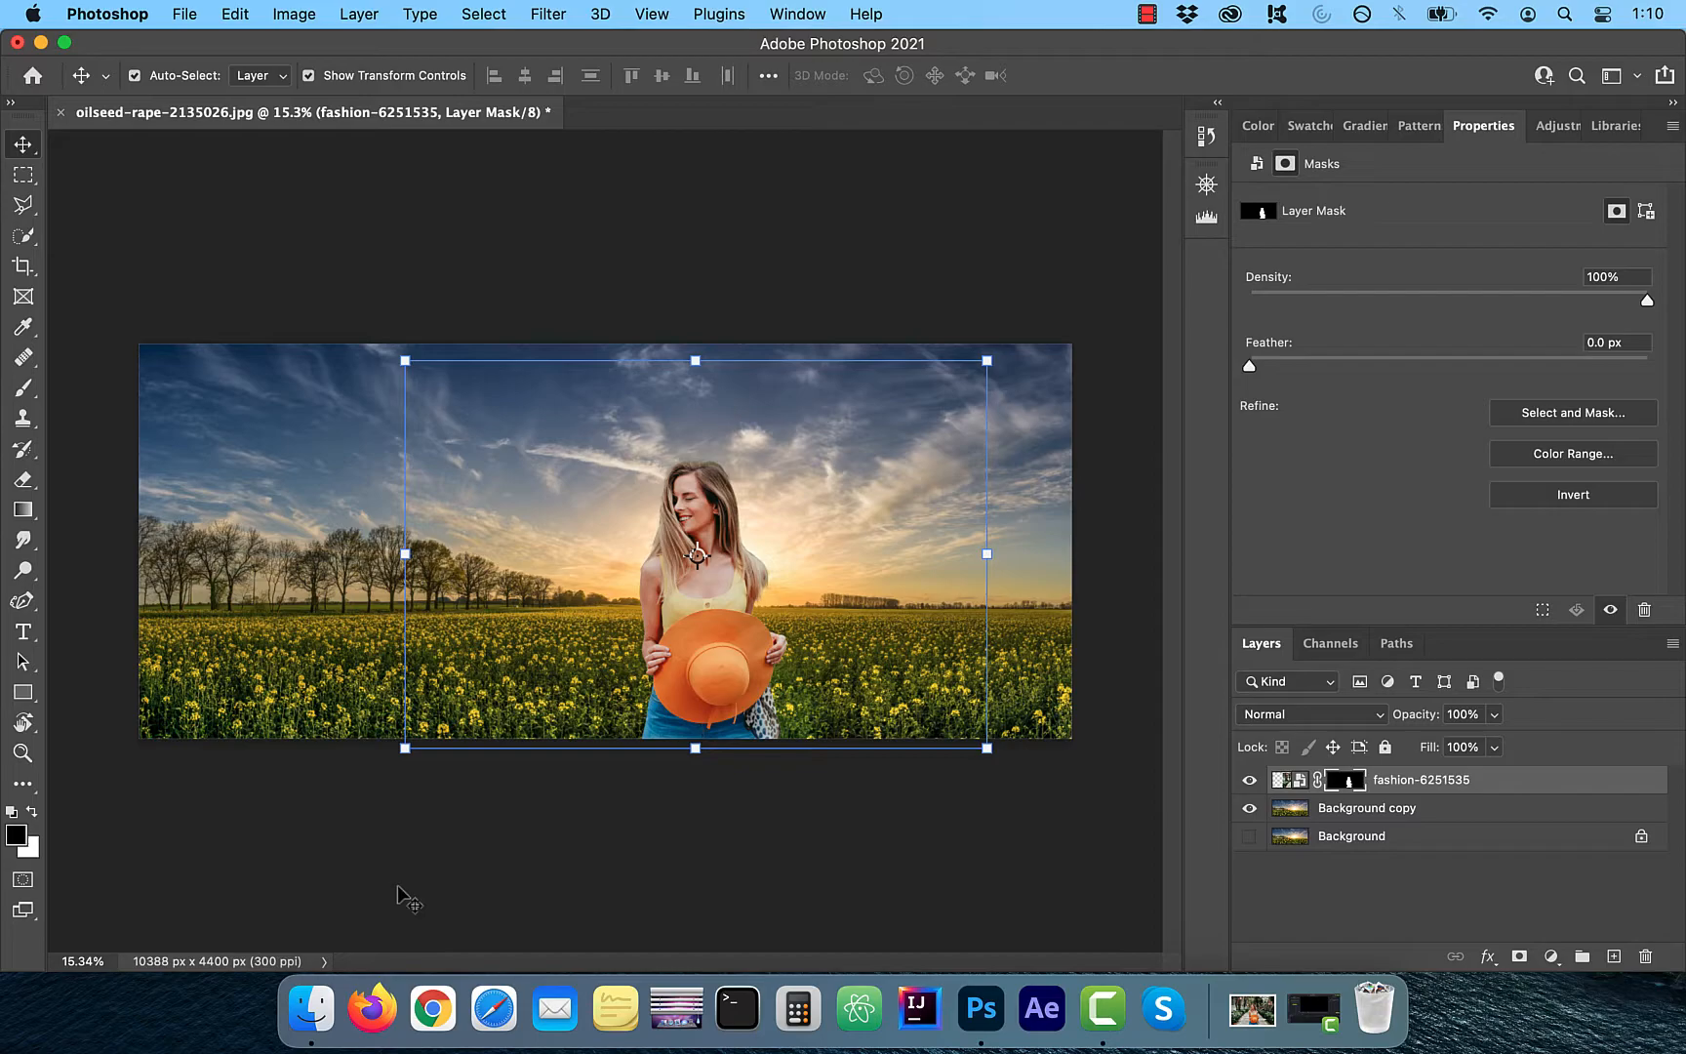
{"action": "left_click", "coordinate": [397, 886]}
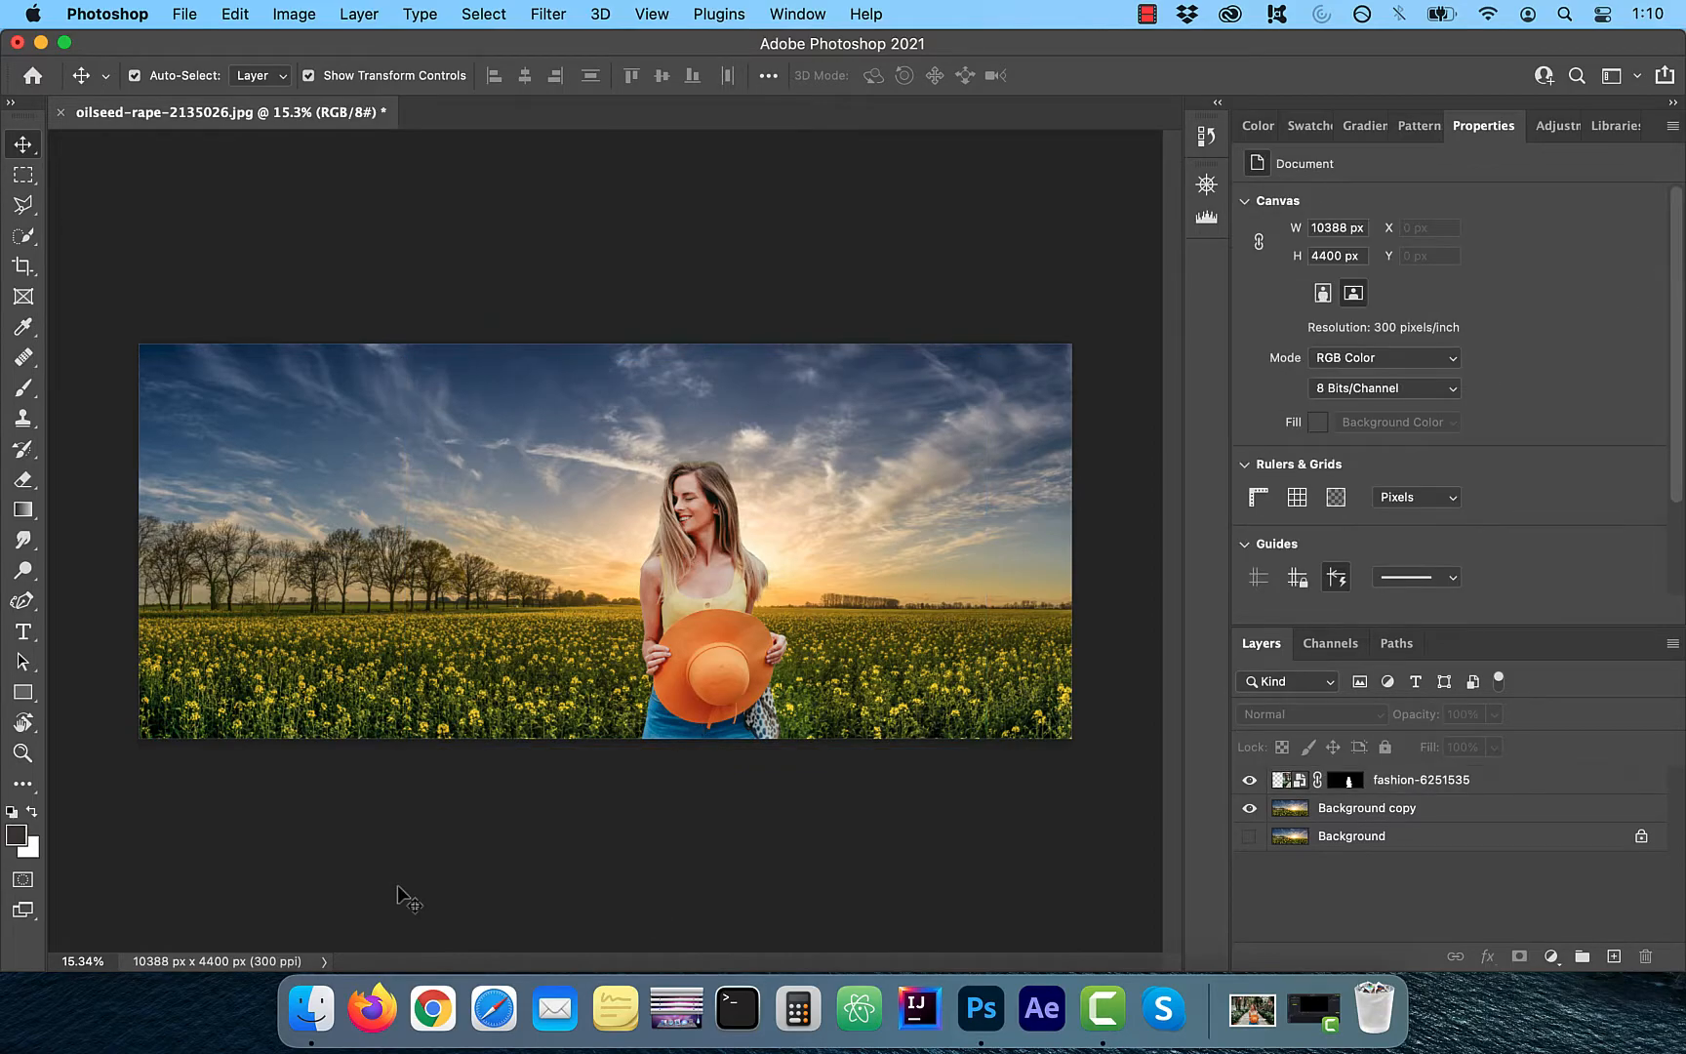
Step: Add a Curves adjustment above the fashion-6251535 layer and clip it to that layer
{"action": "left_click", "coordinate": [1441, 790]}
{"action": "left_click", "coordinate": [1559, 134]}
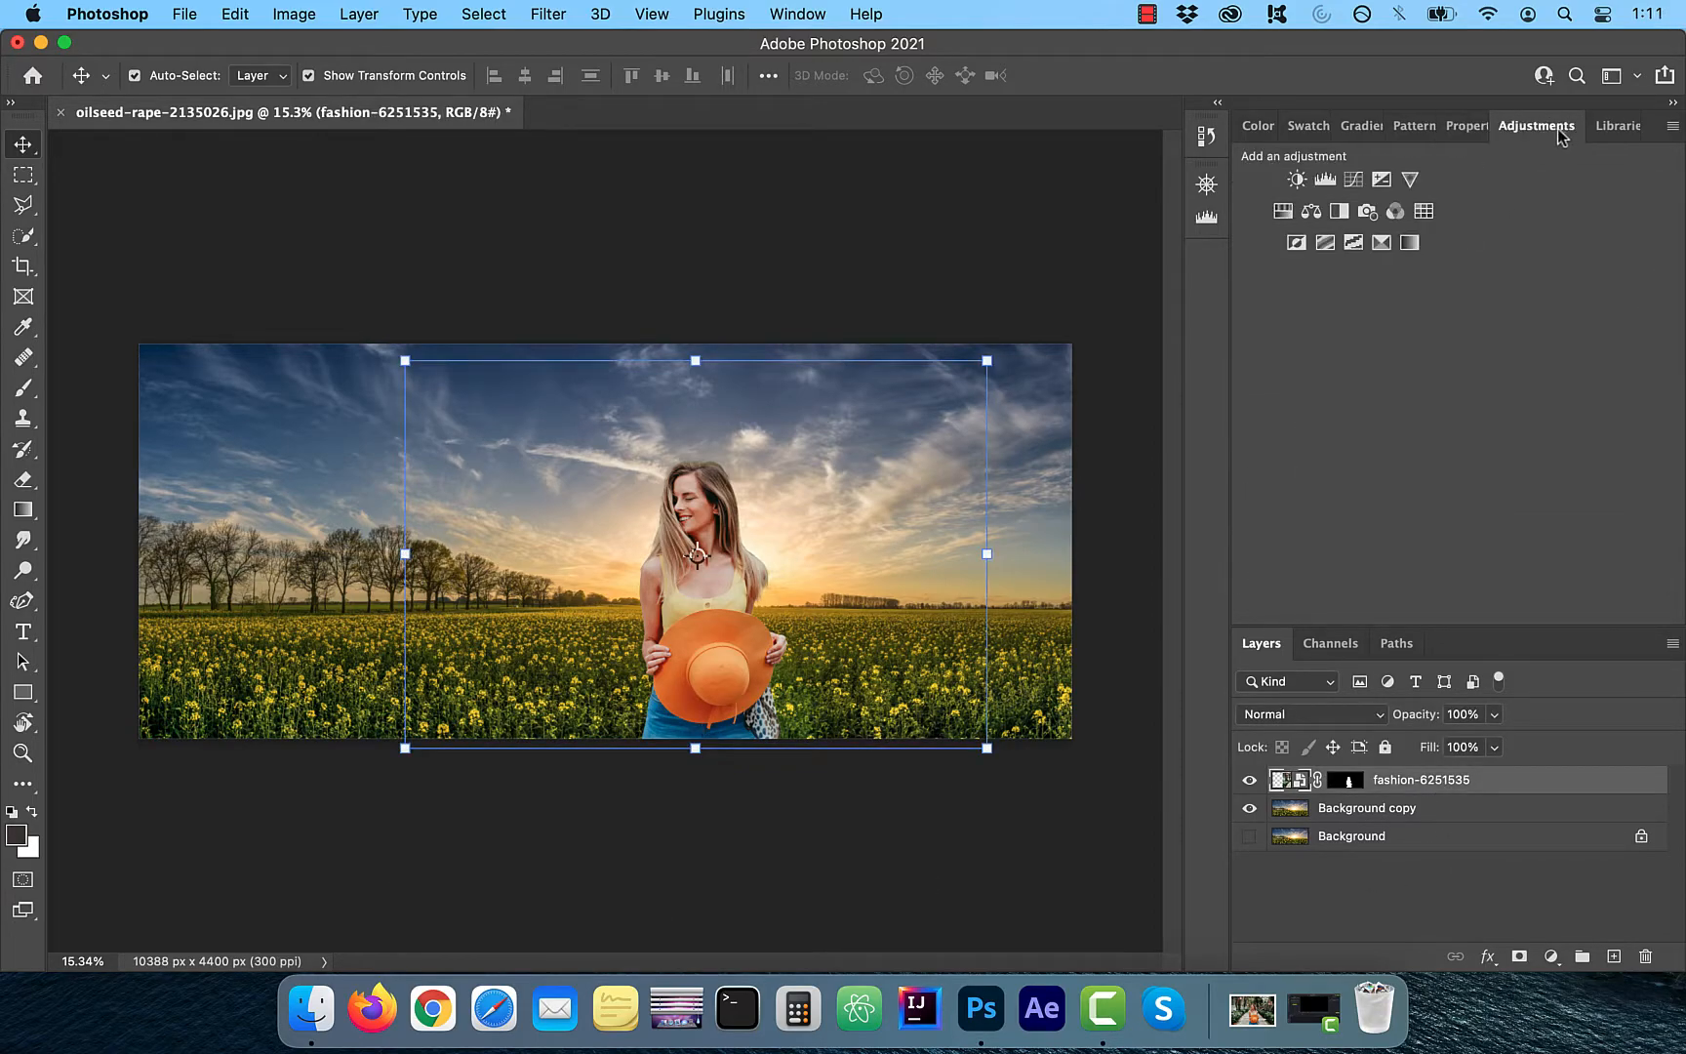
{"action": "left_click", "coordinate": [1354, 180]}
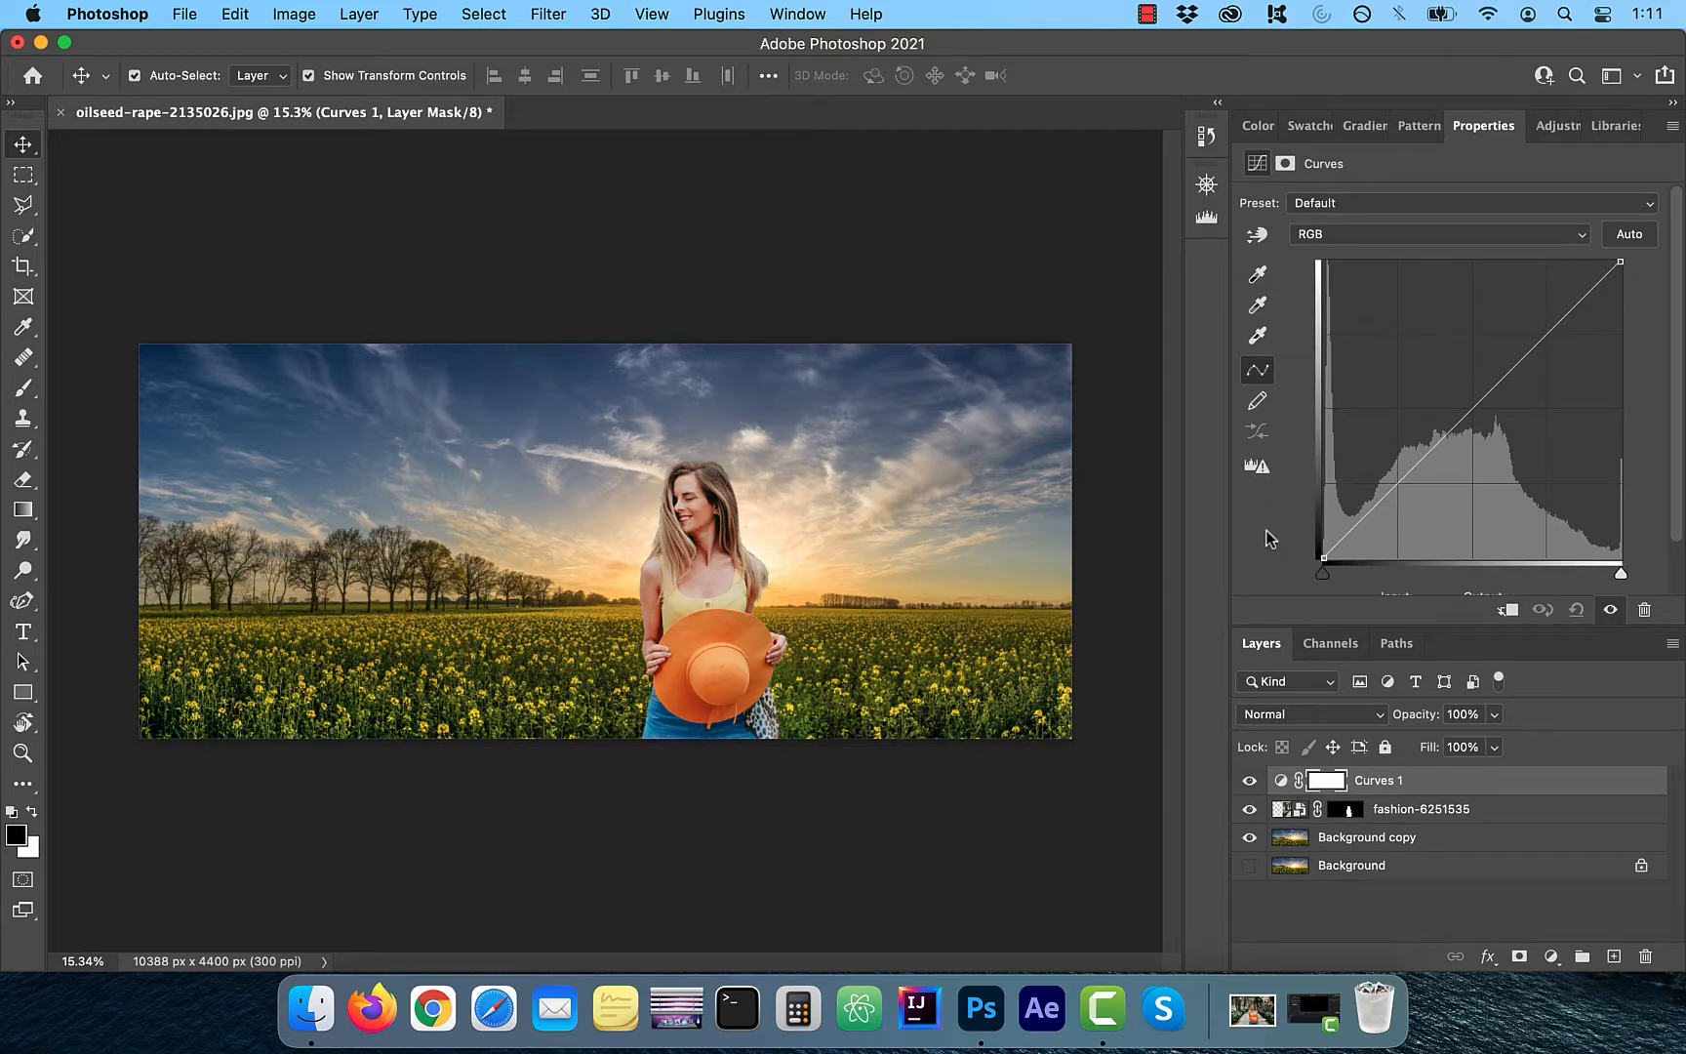
{"action": "scroll", "coordinate": [1200, 576], "scroll_direction": "up", "scroll_amount": 5}
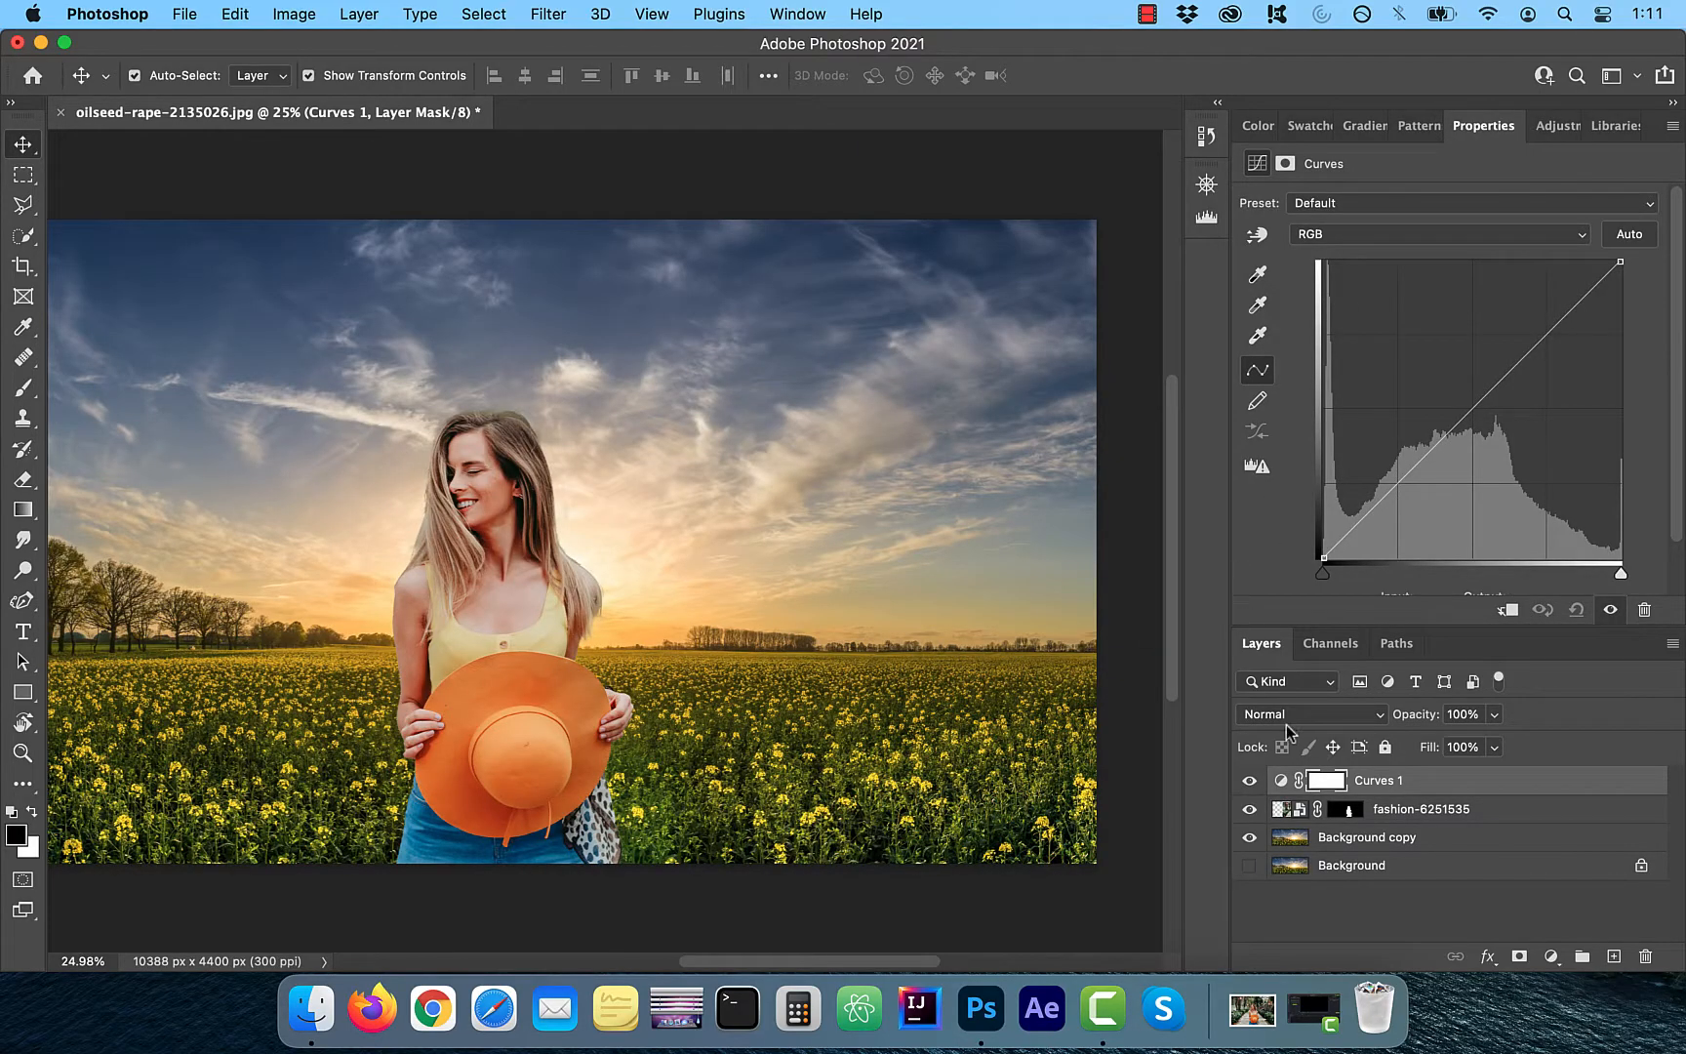
{"action": "left_click", "coordinate": [1507, 612]}
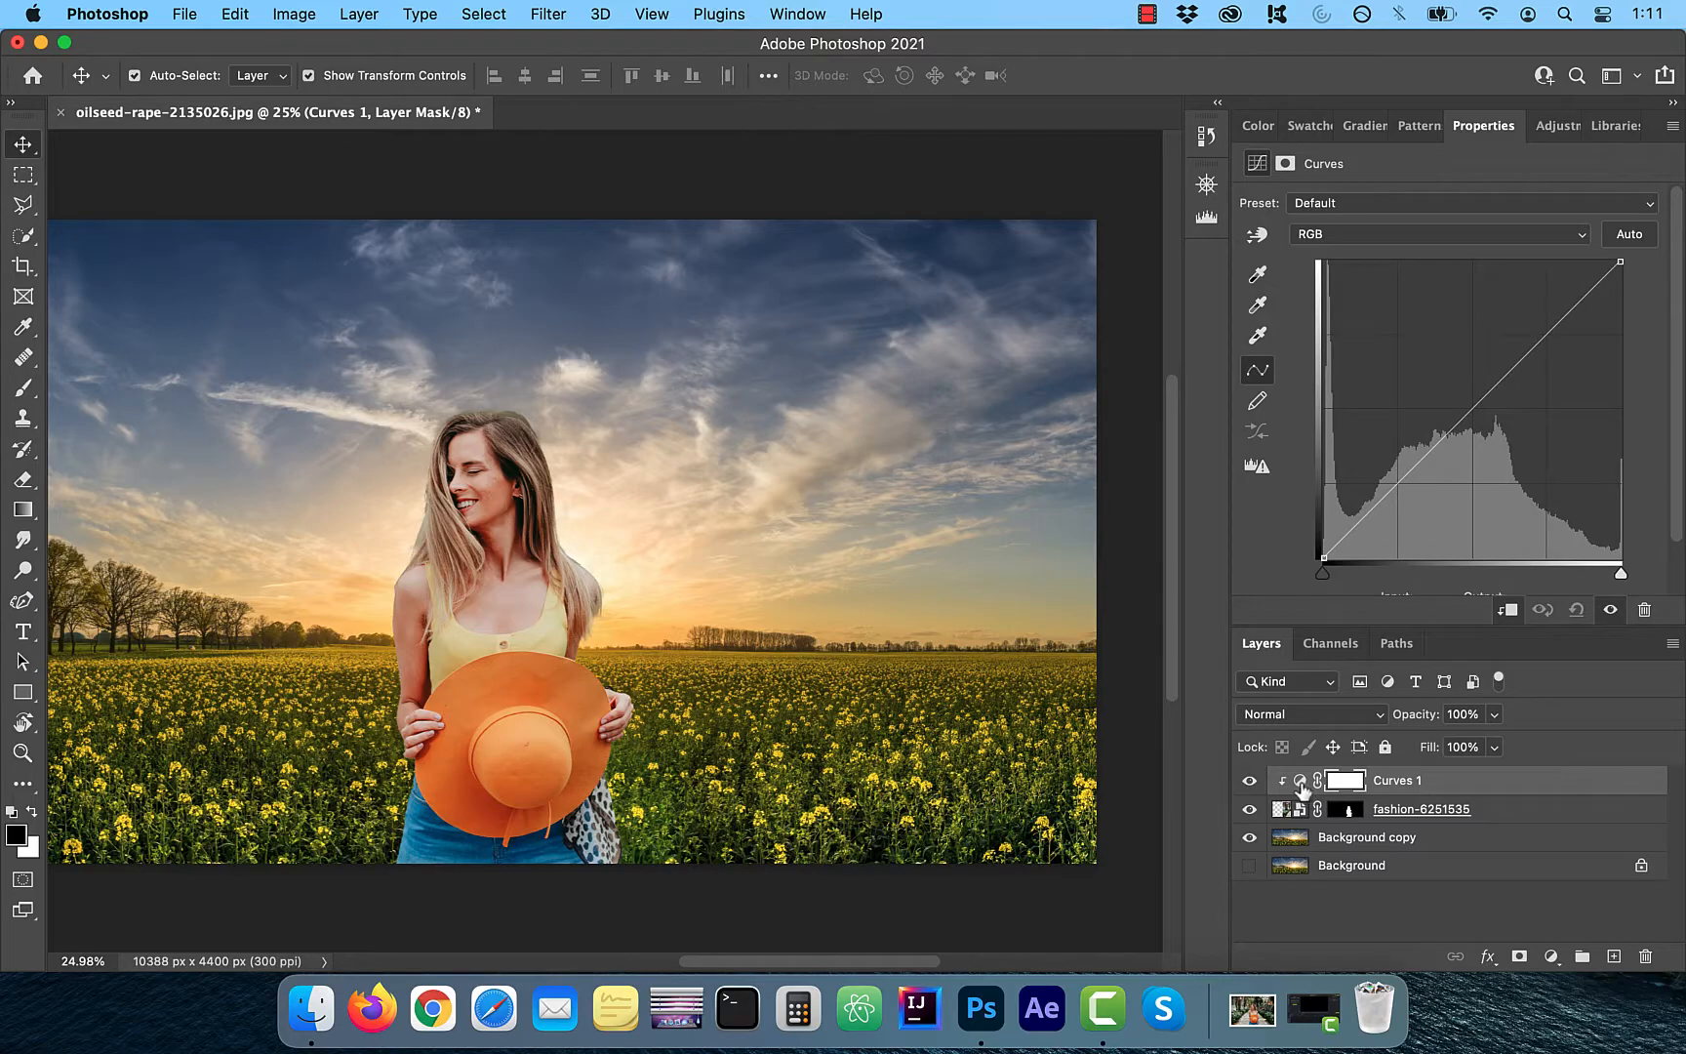
Step: Open the Auto Color Correction Options for the Curves adjustment and choose the Find Dark & Light Colors algorithm
{"action": "left_click", "coordinate": [1300, 780]}
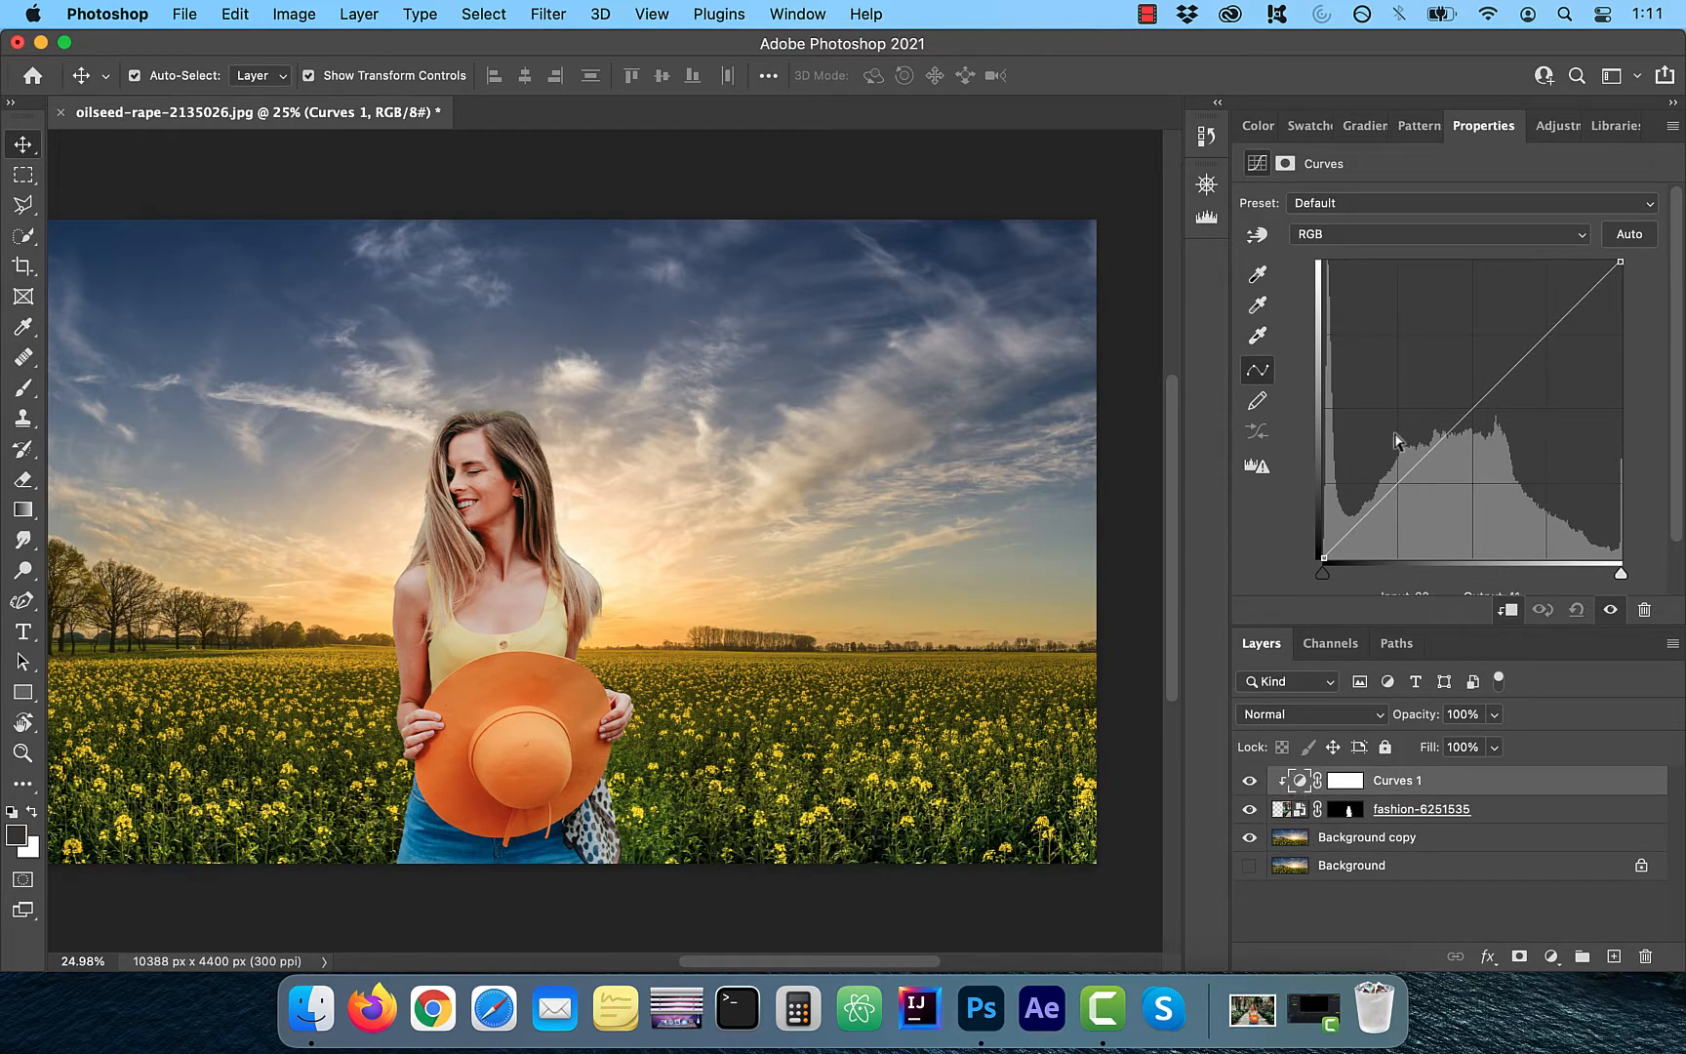
{"action": "left_click", "coordinate": [1643, 235]}
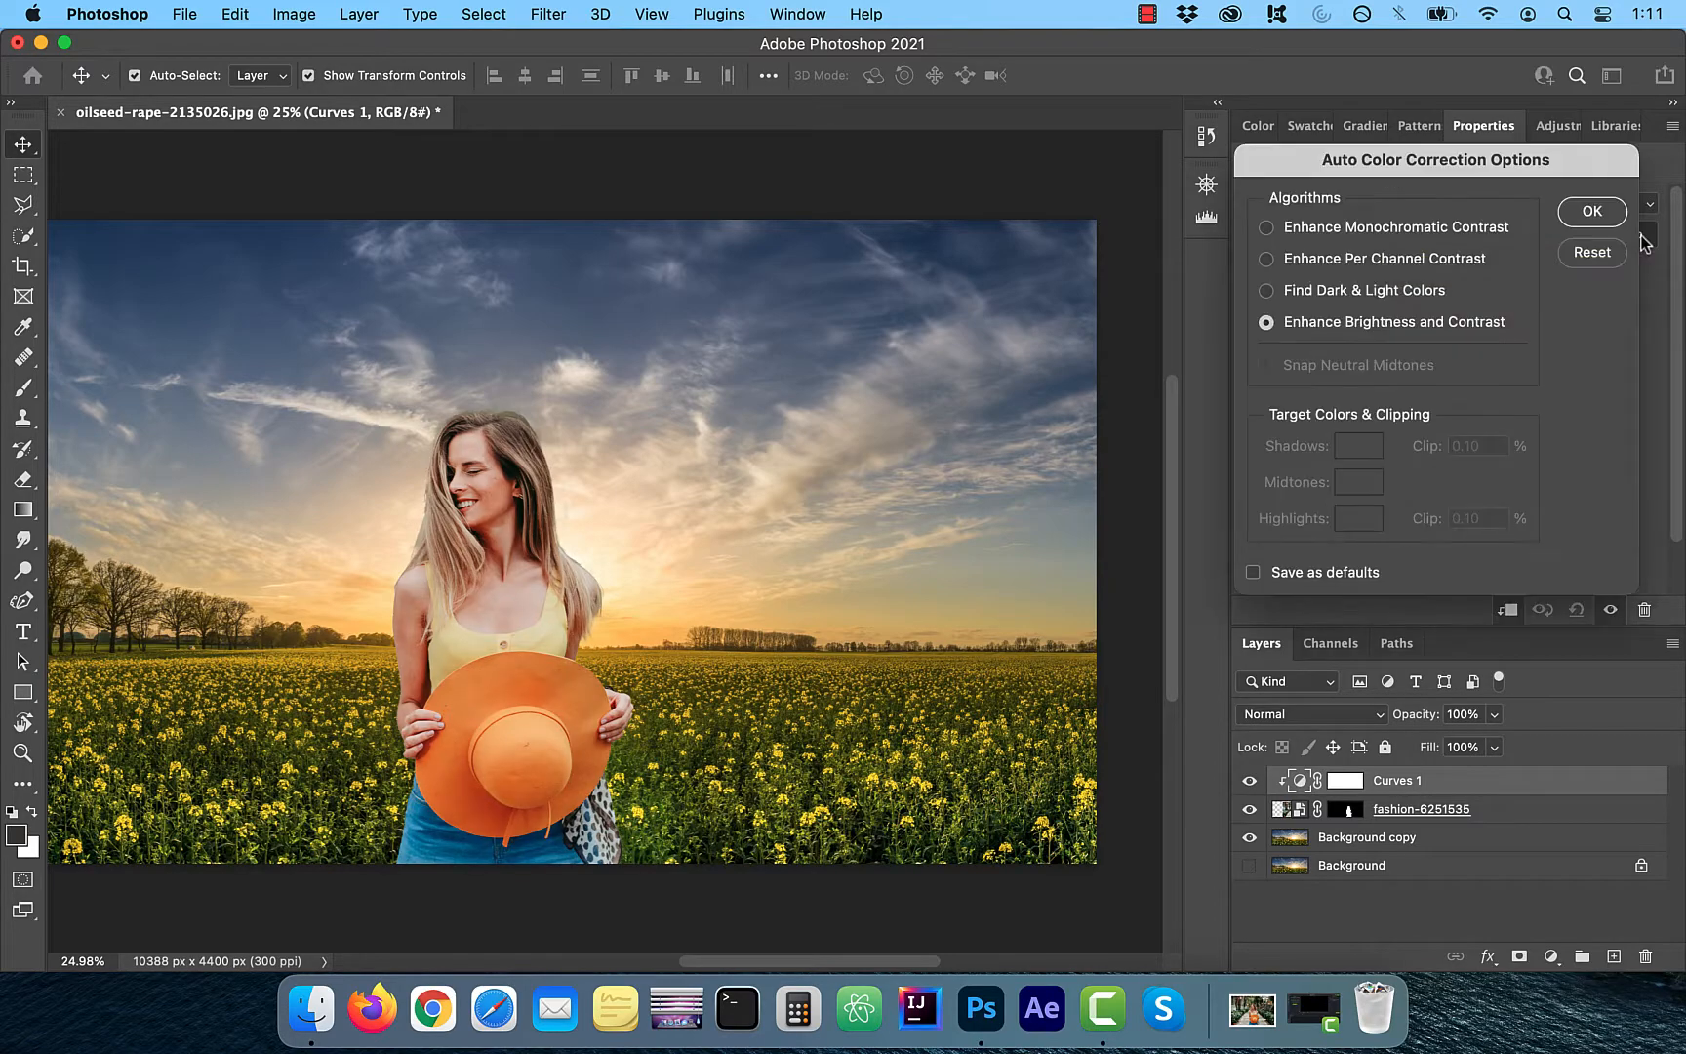
{"action": "left_click", "coordinate": [1267, 291]}
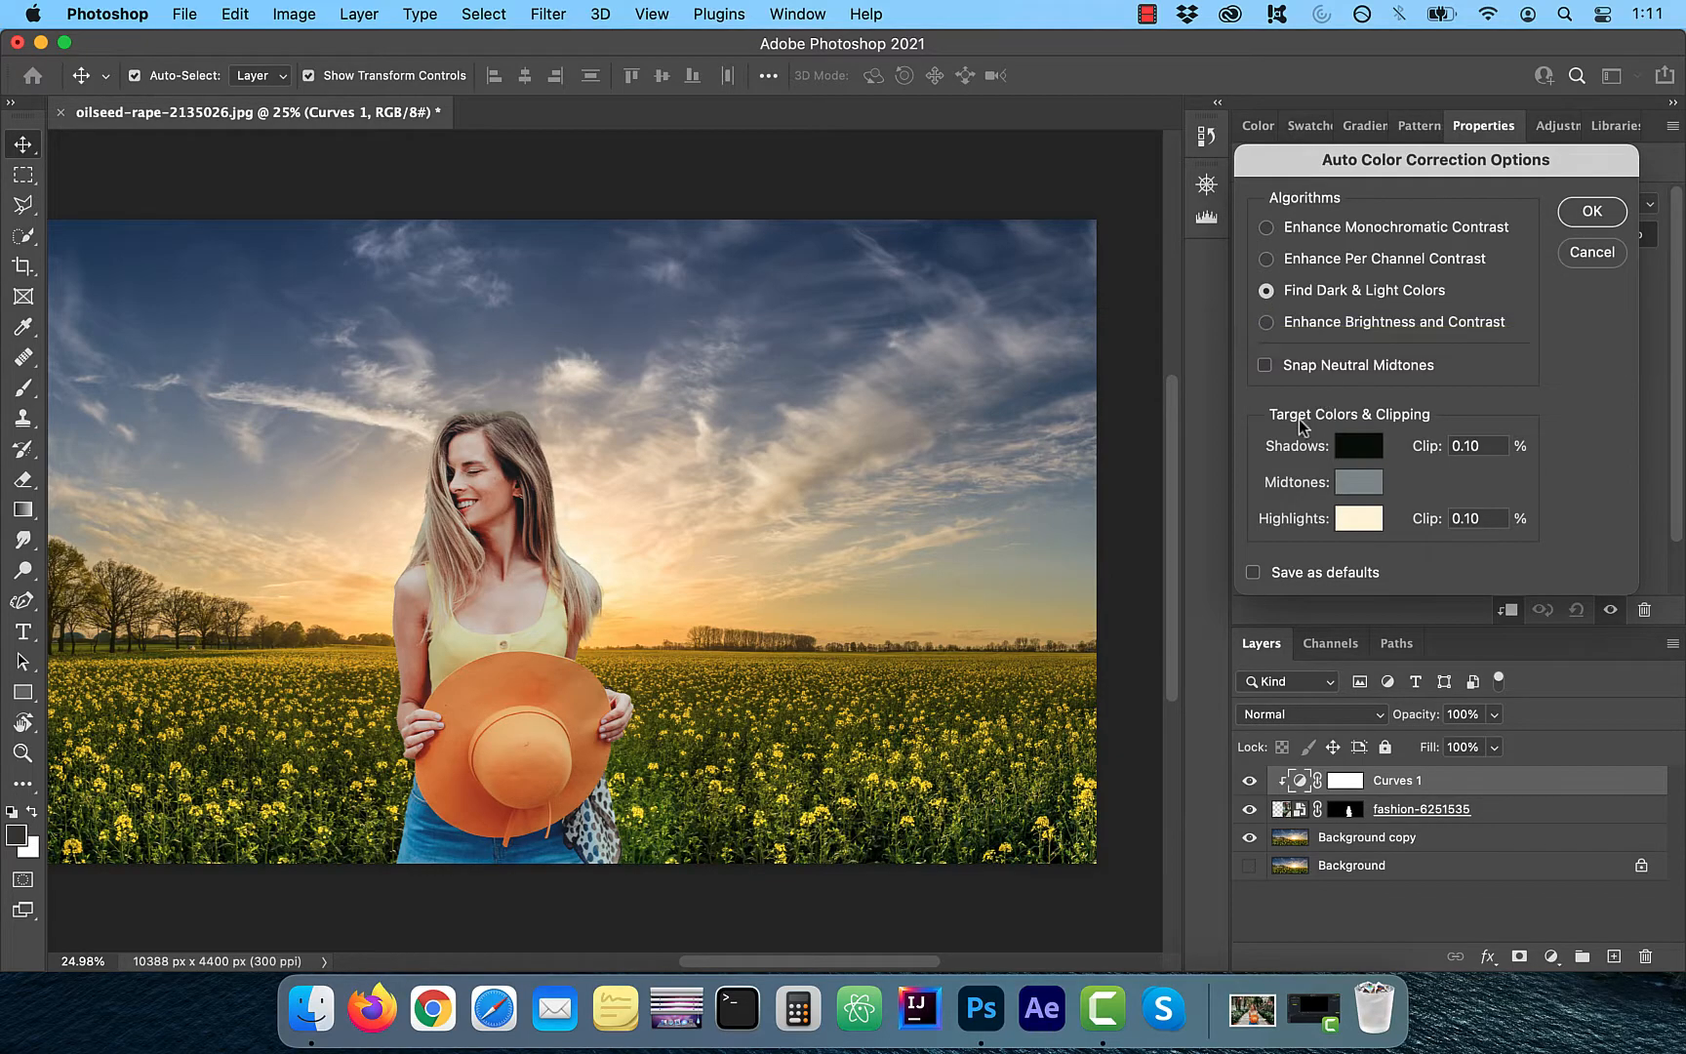
Step: Set the target shadow color to 071204 by sampling a dark area of the flower field
{"action": "left_click", "coordinate": [1364, 447]}
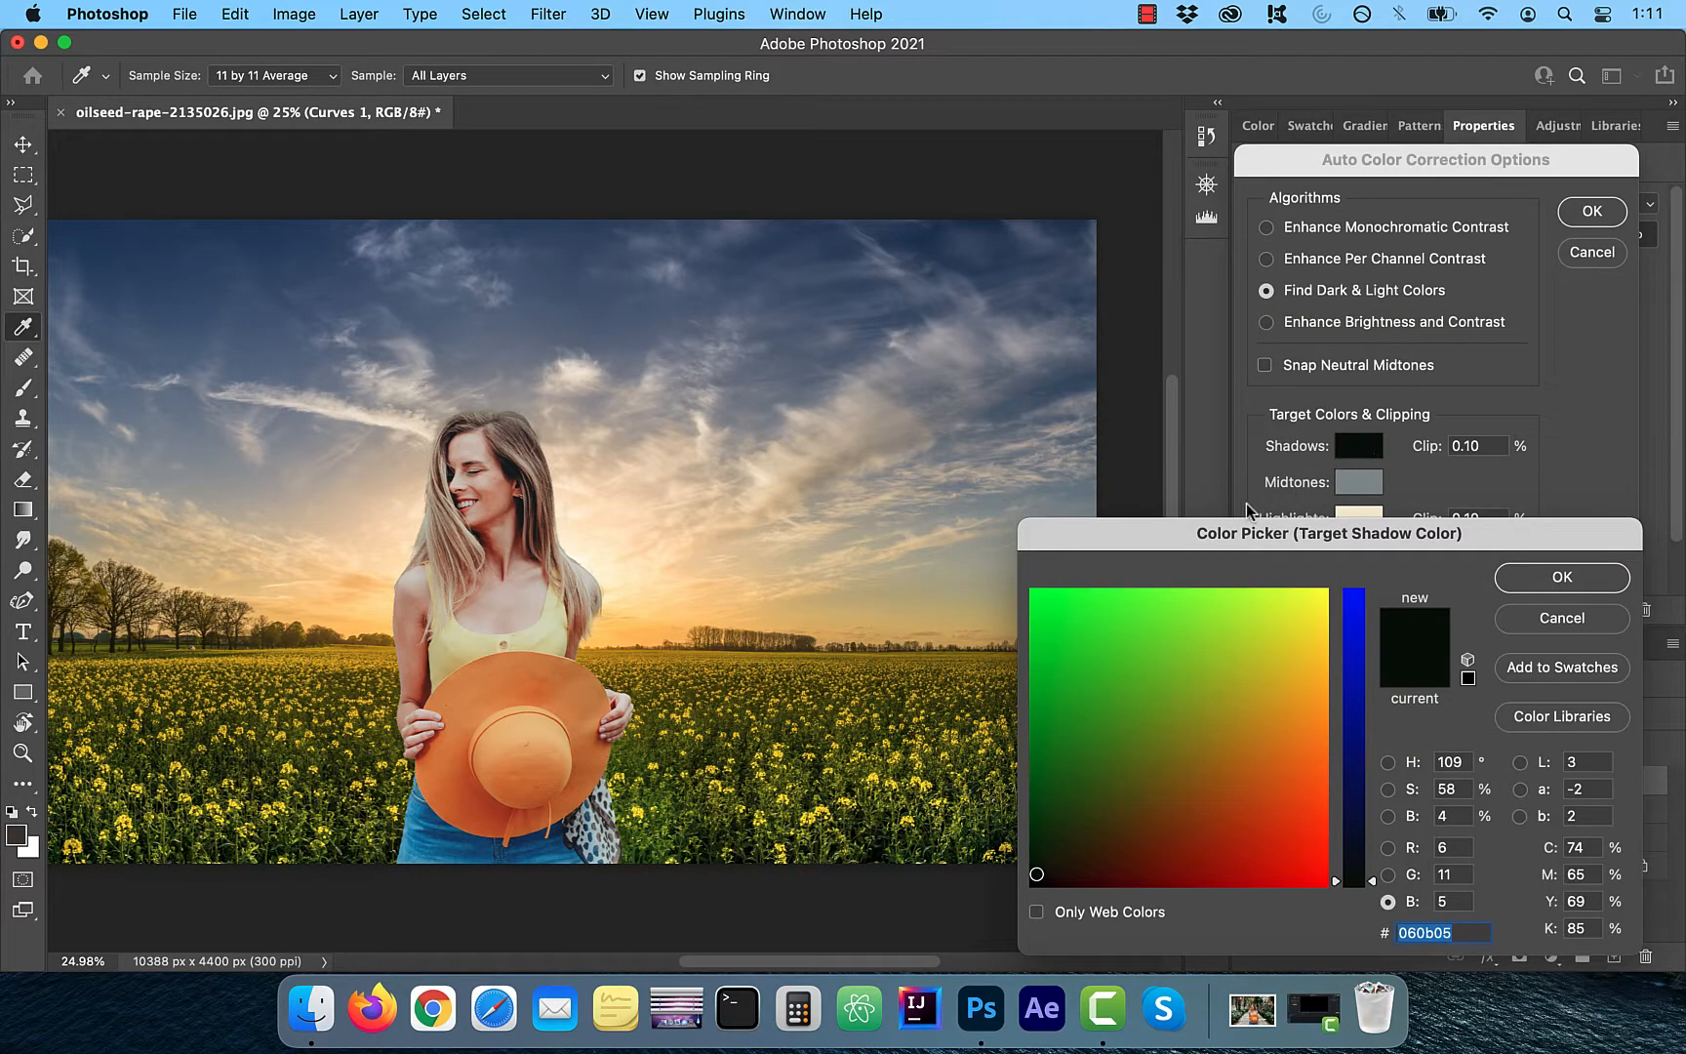
{"action": "left_click_drag", "start_coordinate": [1206, 543], "coordinate": [1382, 506]}
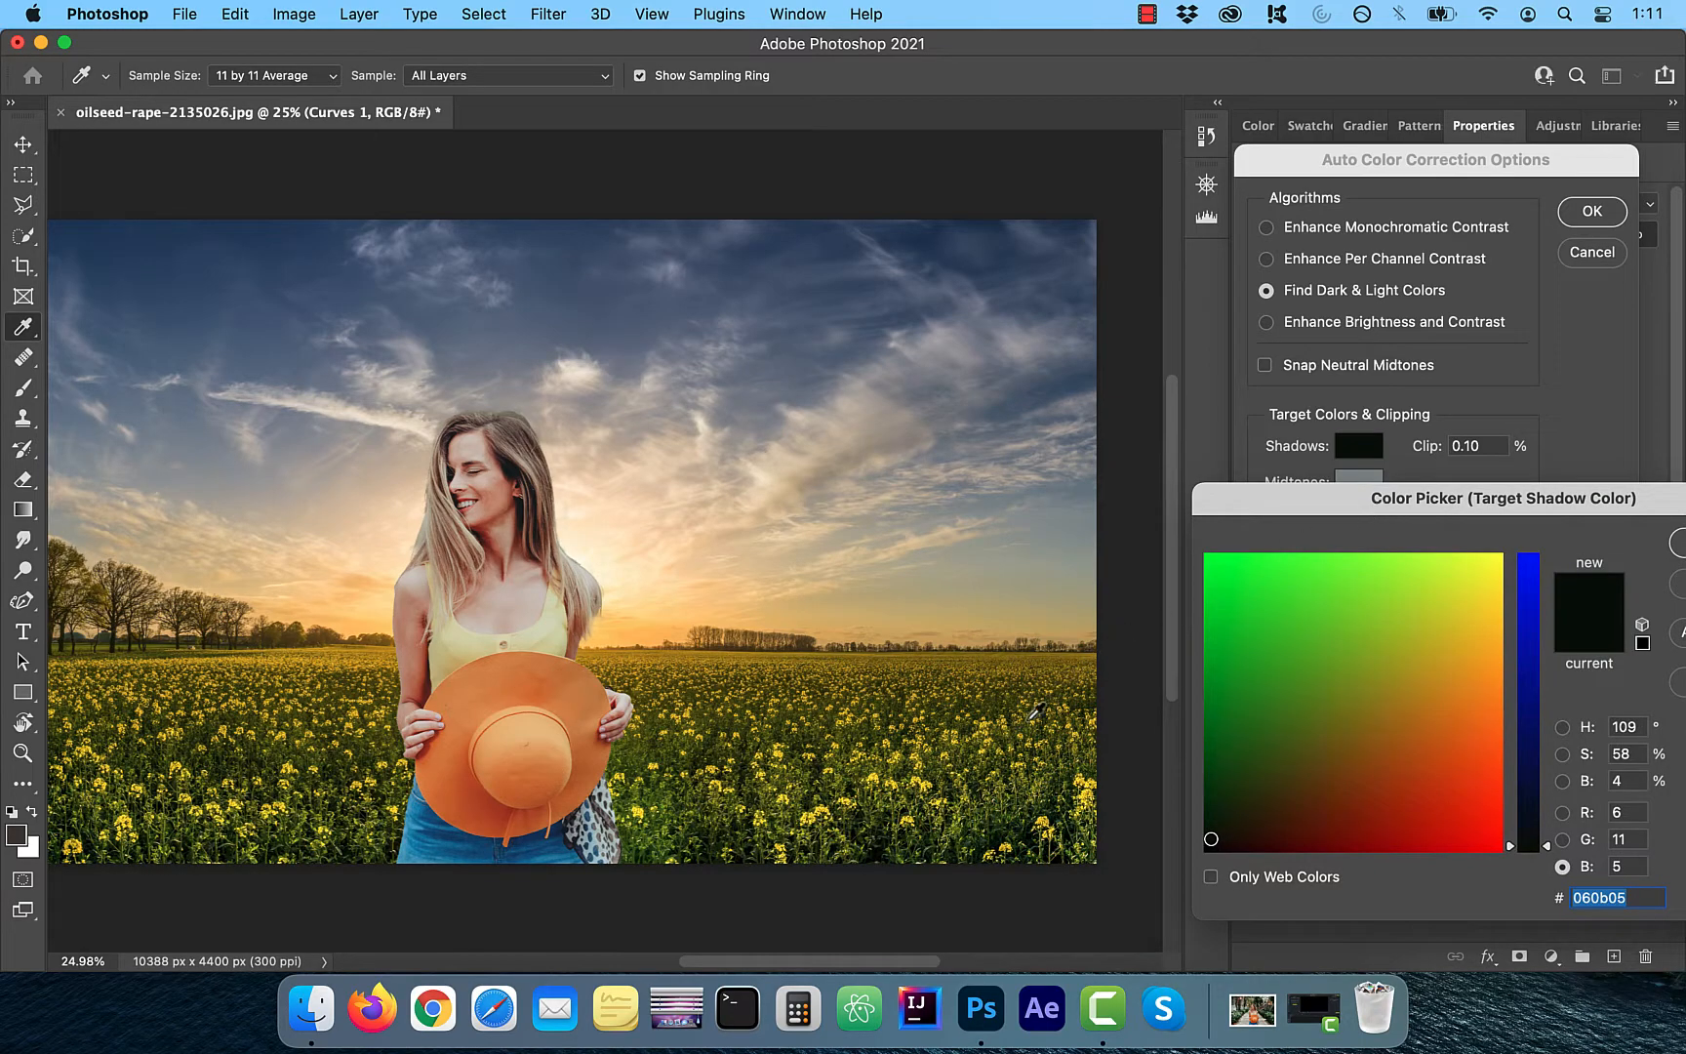
{"action": "left_click", "coordinate": [1024, 844]}
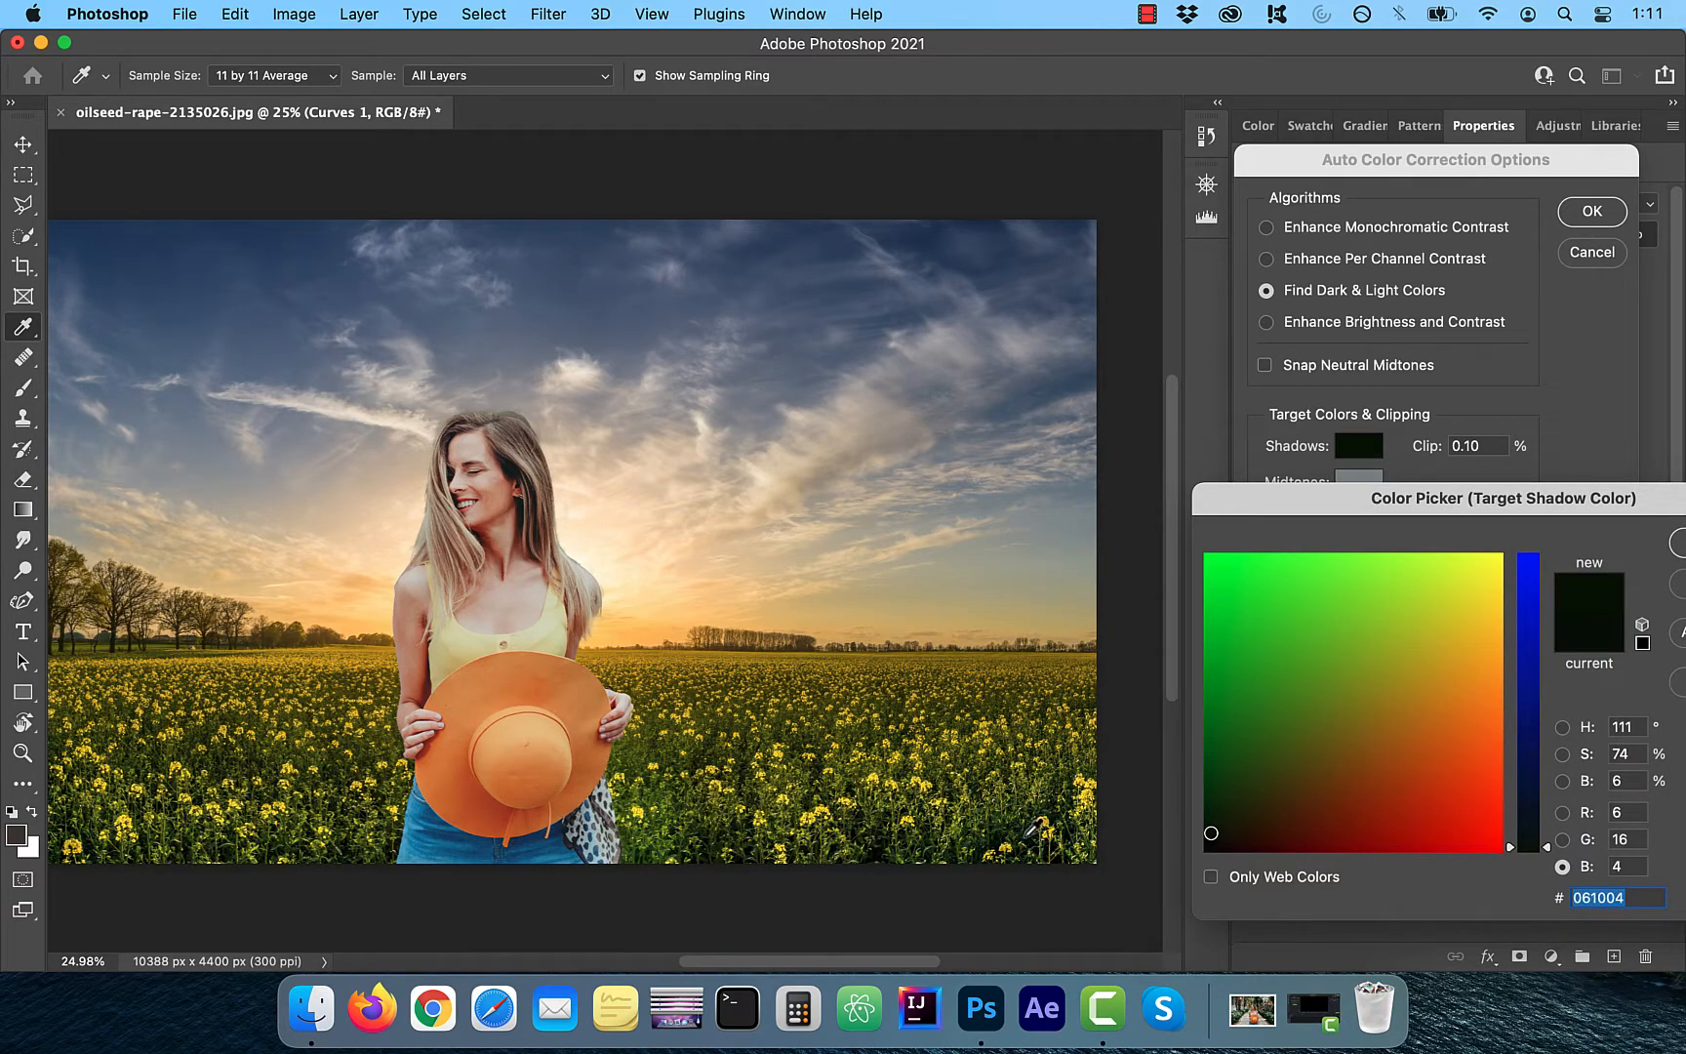
{"action": "left_click", "coordinate": [1026, 837]}
{"action": "left_click_drag", "start_coordinate": [1510, 500], "coordinate": [1322, 504]}
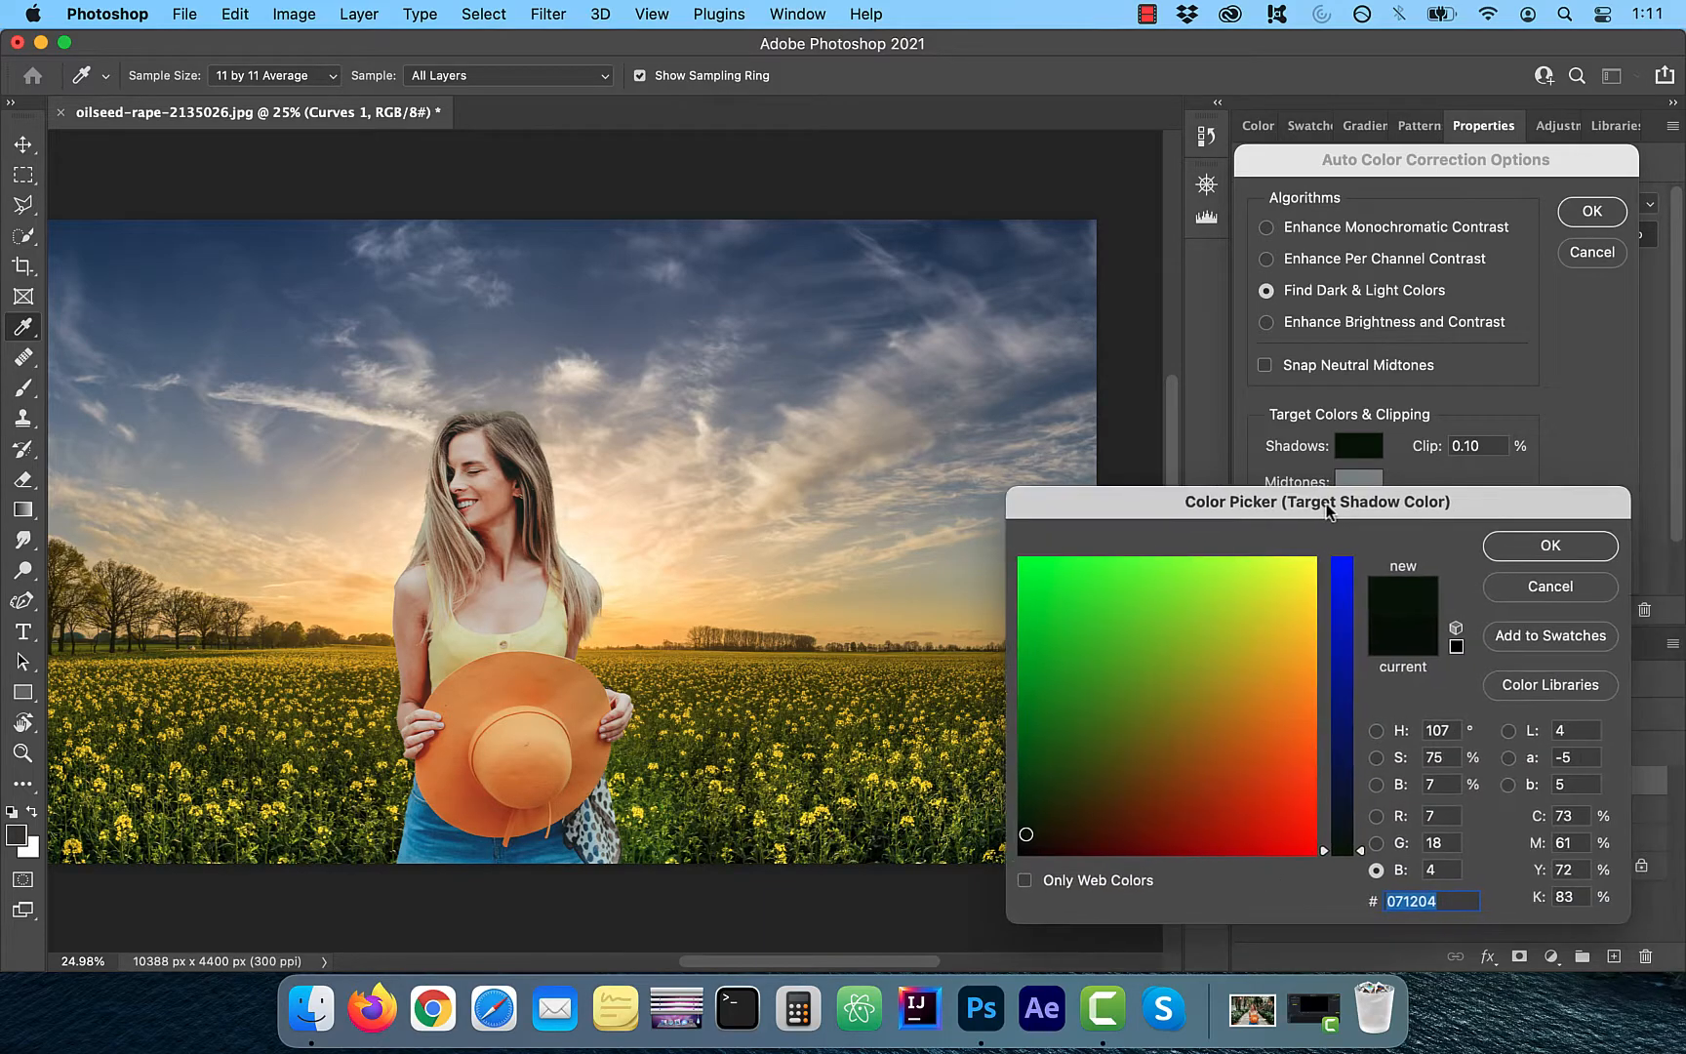
{"action": "left_click", "coordinate": [1549, 544]}
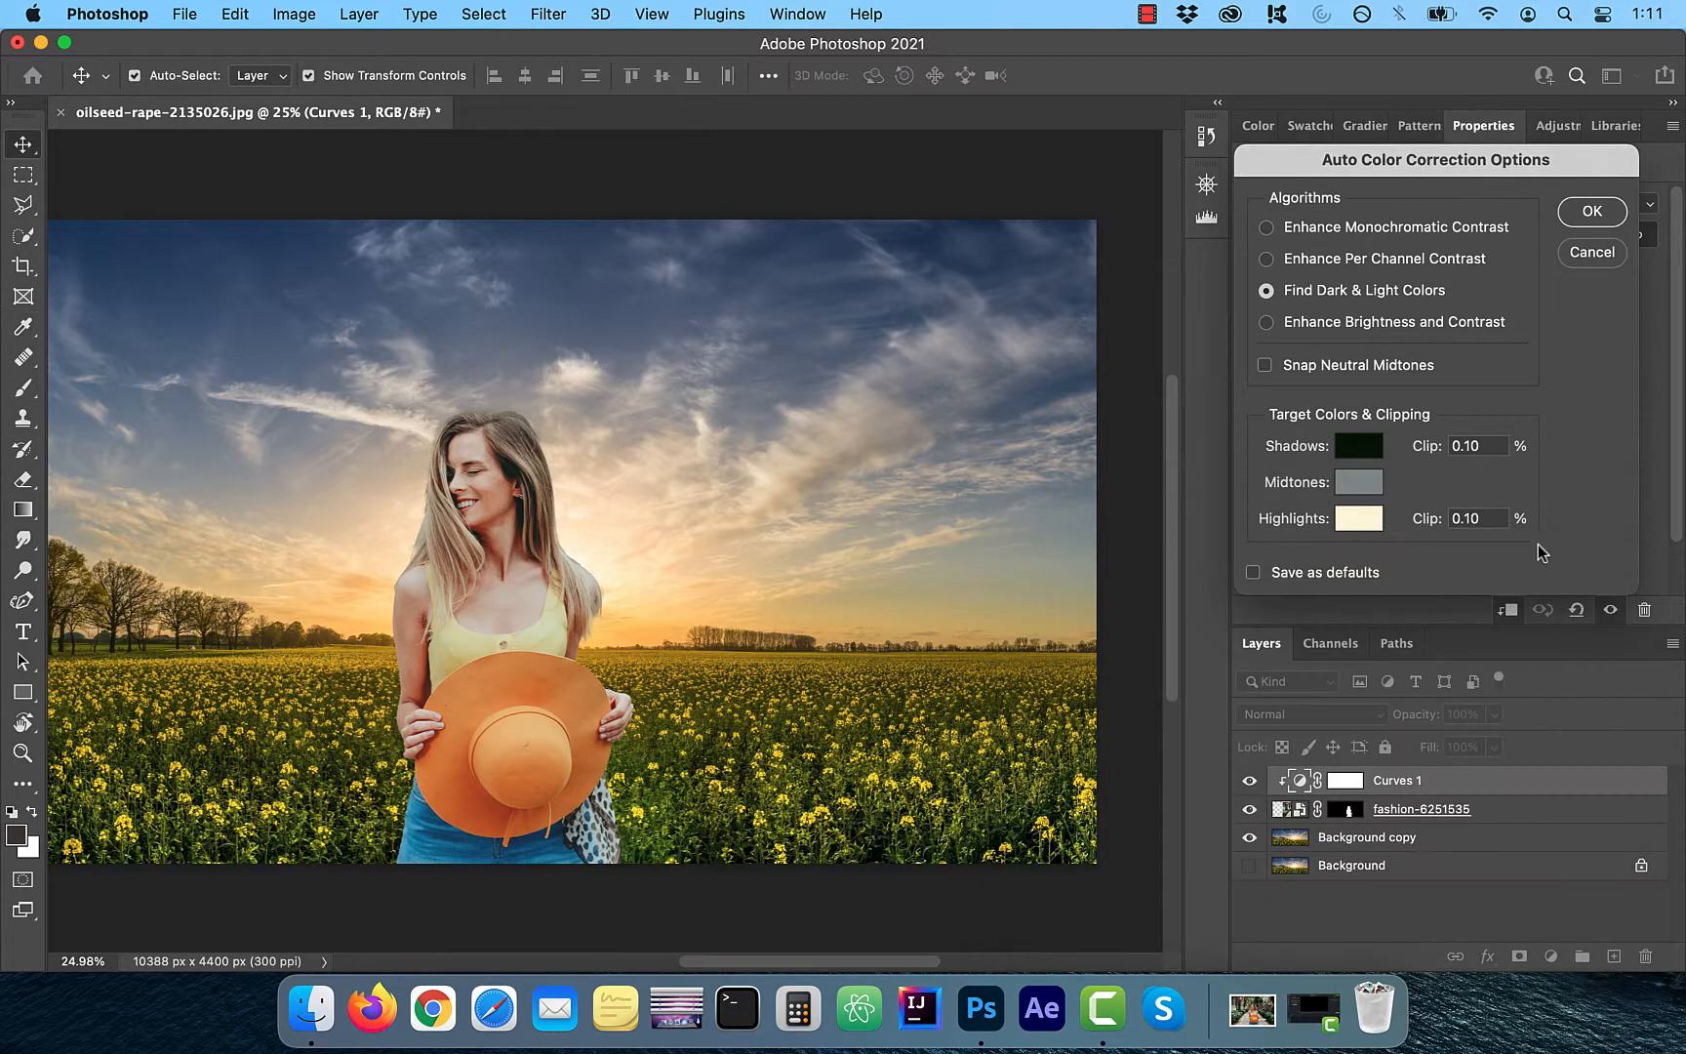
Step: Set the target highlight color to ffe0b4 by sampling the bright sky beside the woman's shoulder
{"action": "left_click", "coordinate": [1360, 518]}
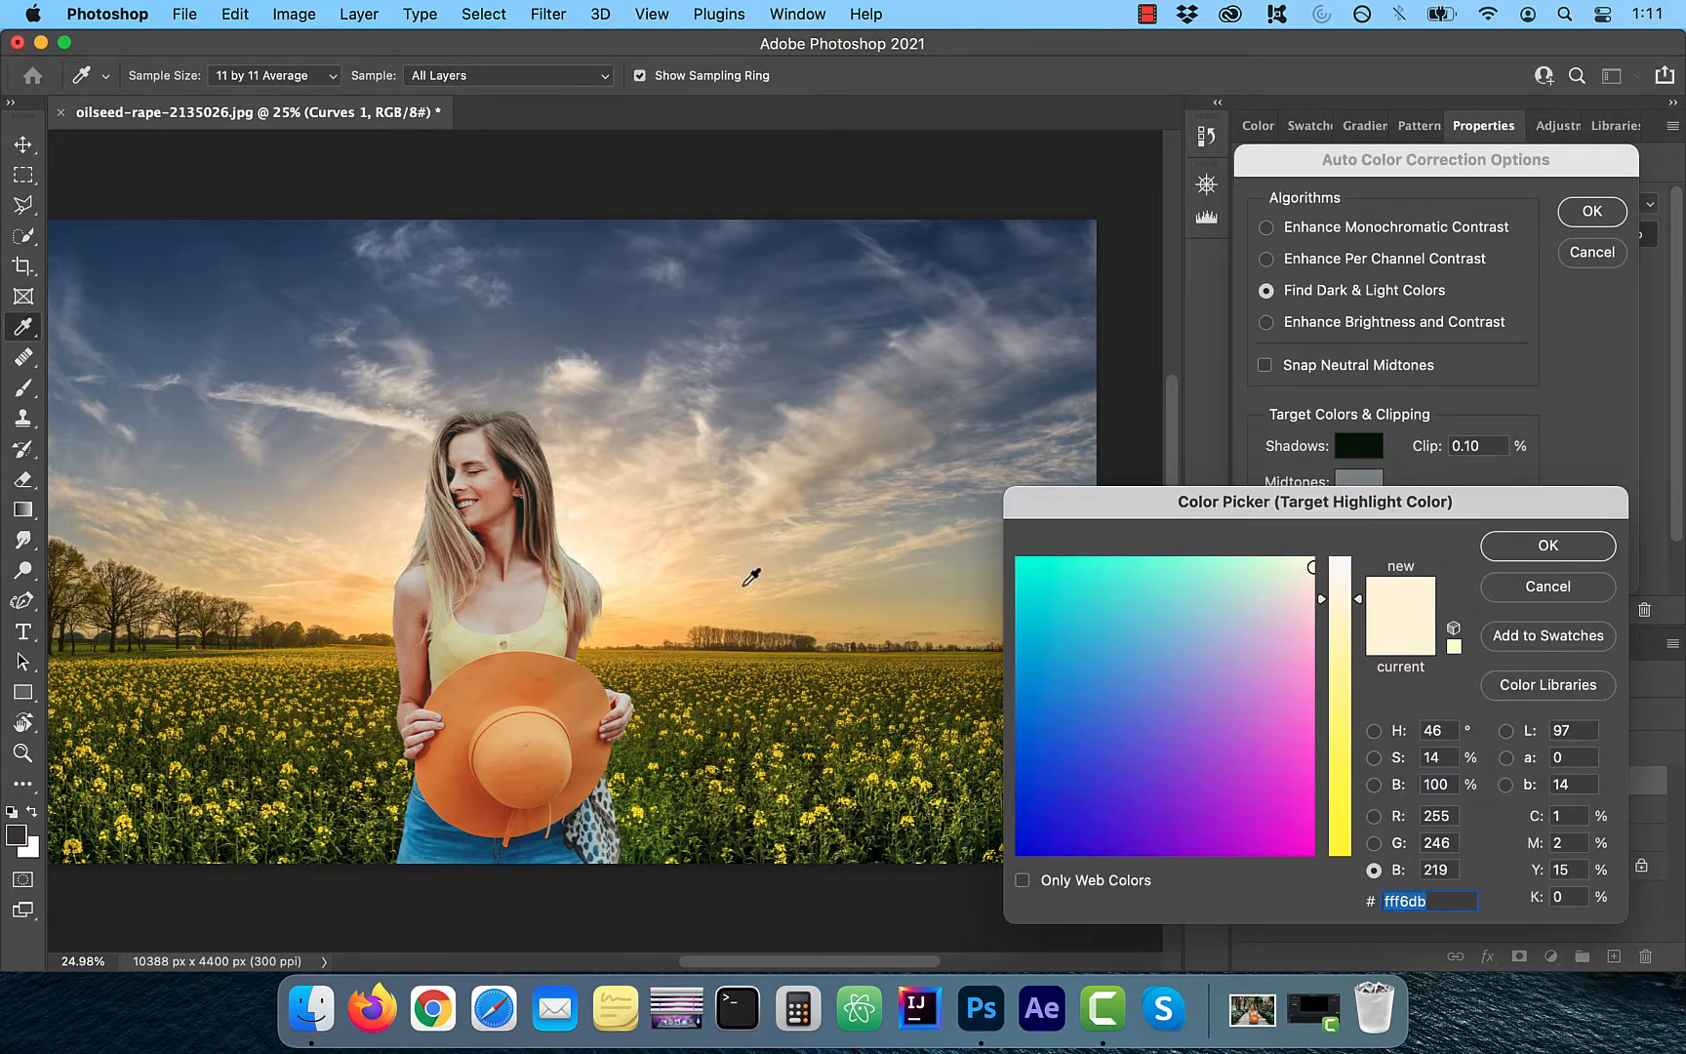
{"action": "left_click_drag", "start_coordinate": [613, 564], "coordinate": [646, 548]}
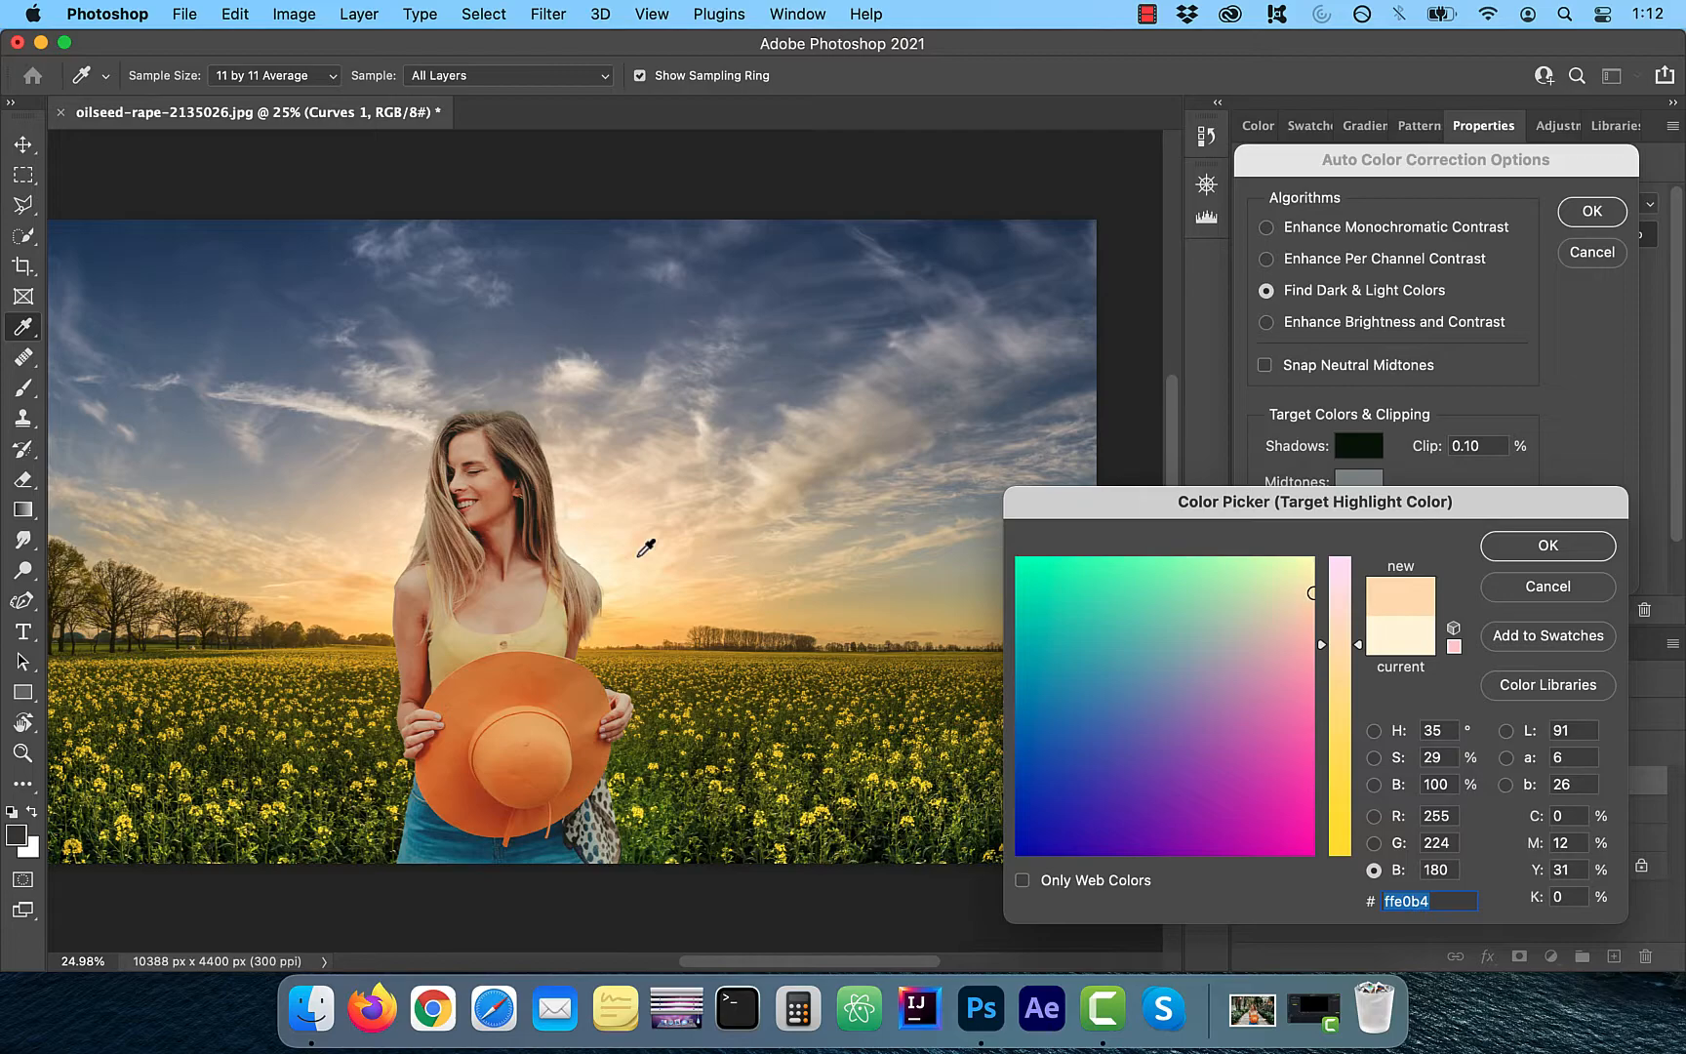
{"action": "left_click", "coordinate": [1572, 548]}
Step: Set the target midtone color to aca88e by sampling the sky near the horizon, and apply the correction without saving the colors as defaults
{"action": "left_click", "coordinate": [1361, 483]}
{"action": "left_click", "coordinate": [973, 570]}
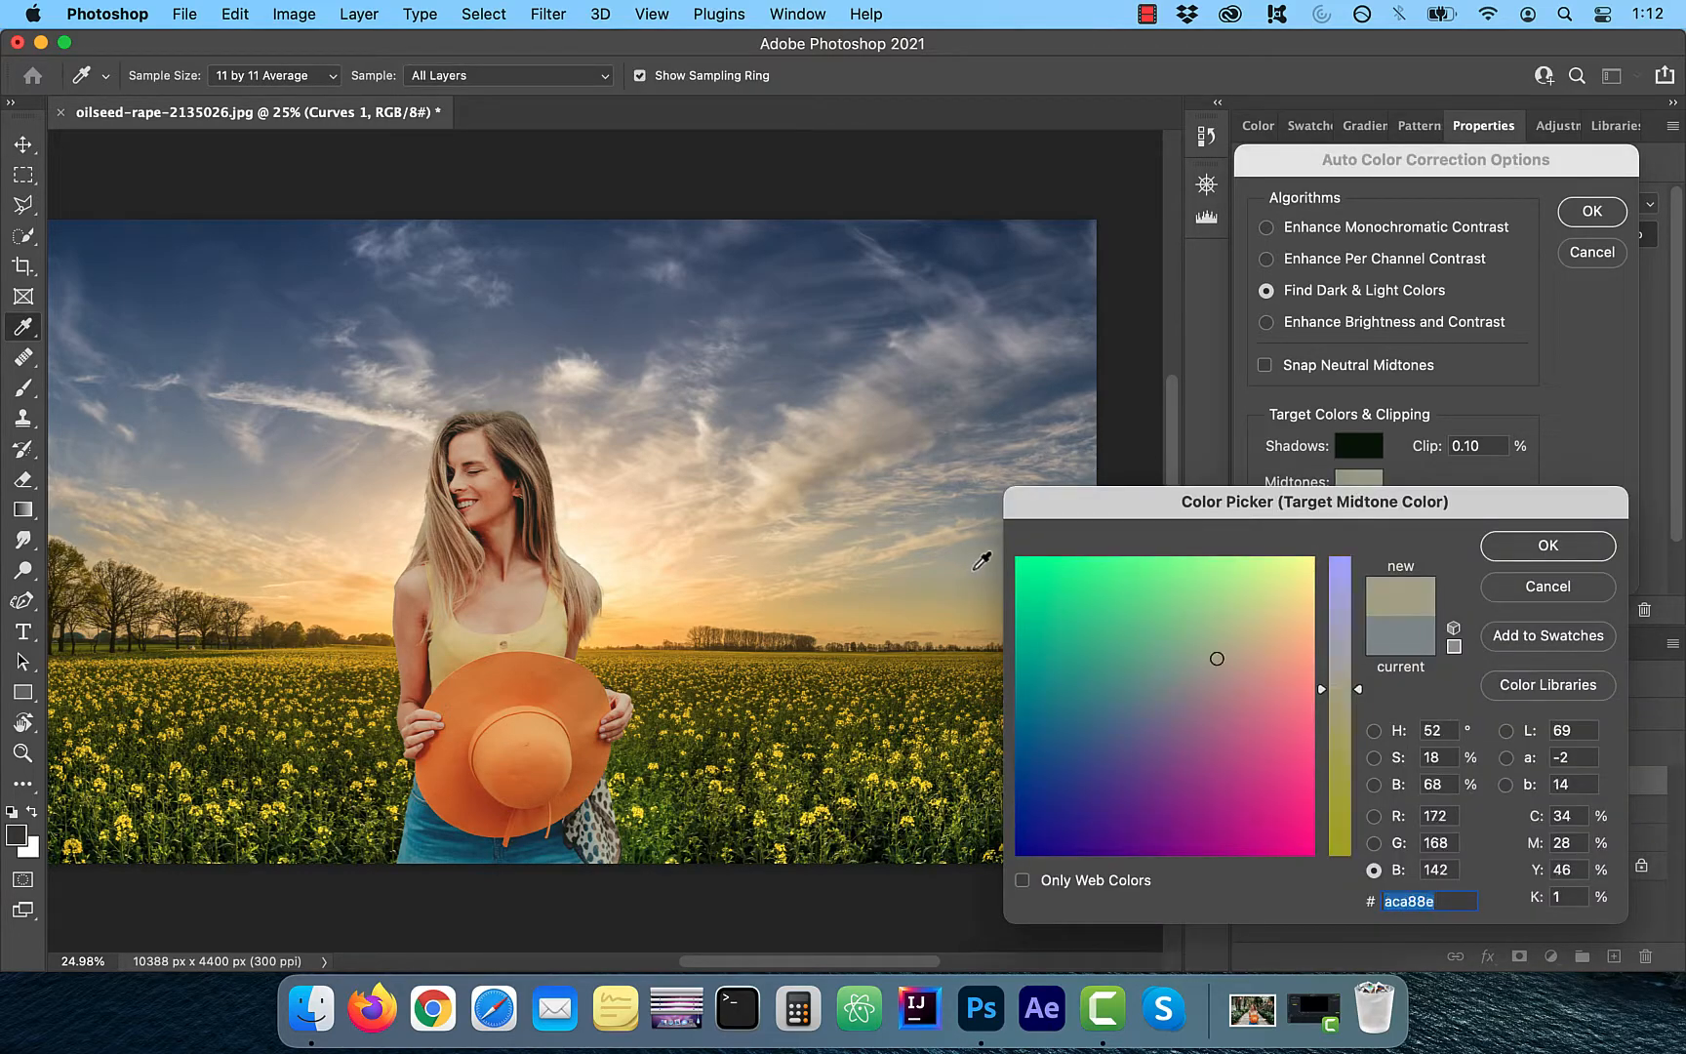
{"action": "left_click", "coordinate": [1549, 545]}
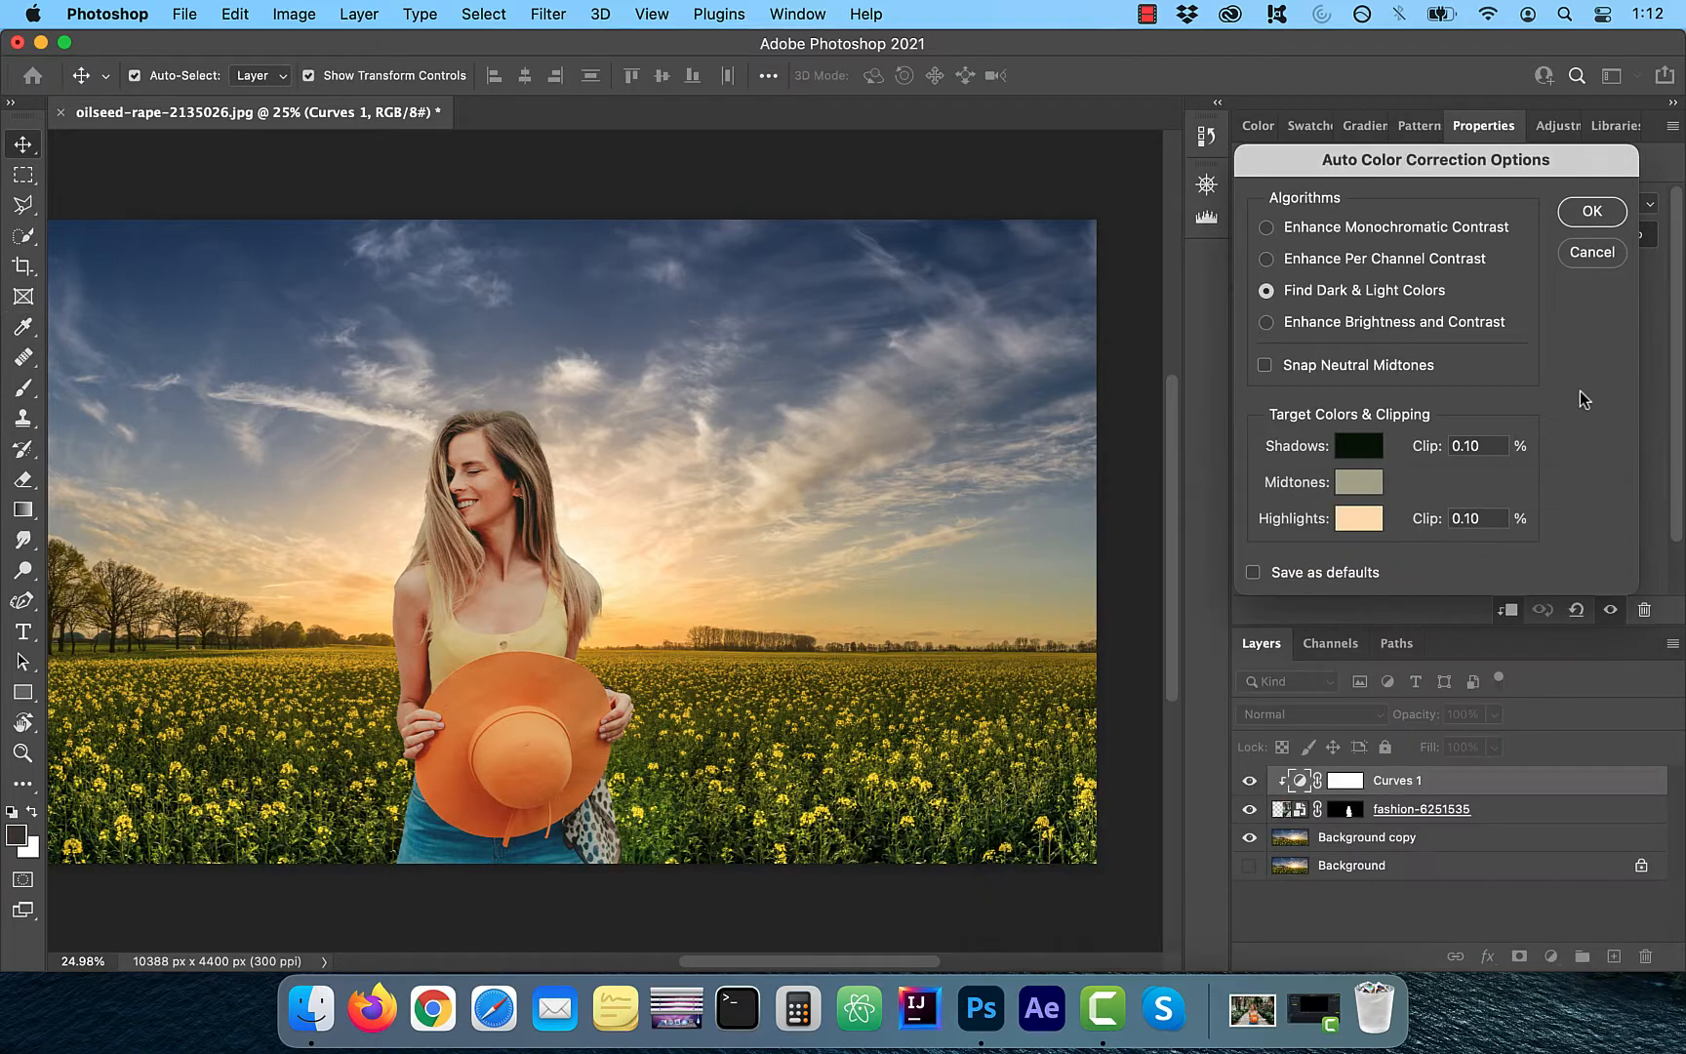
{"action": "left_click", "coordinate": [1590, 213]}
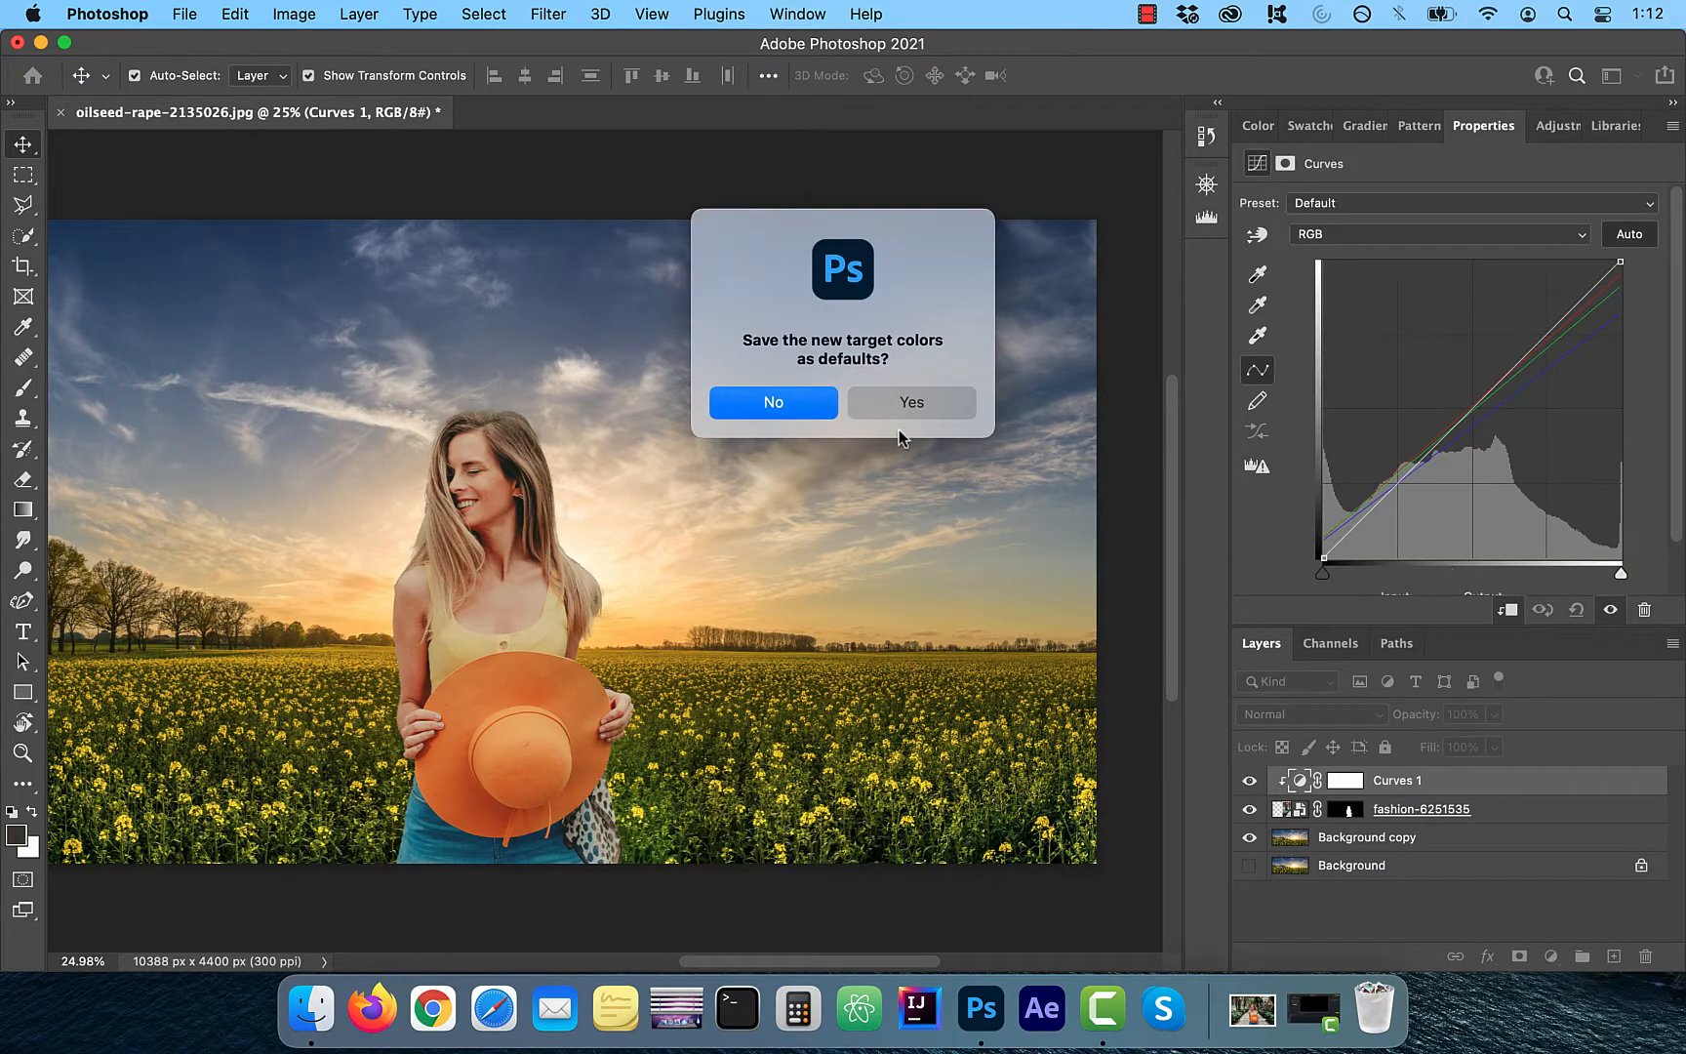
{"action": "left_click", "coordinate": [802, 403]}
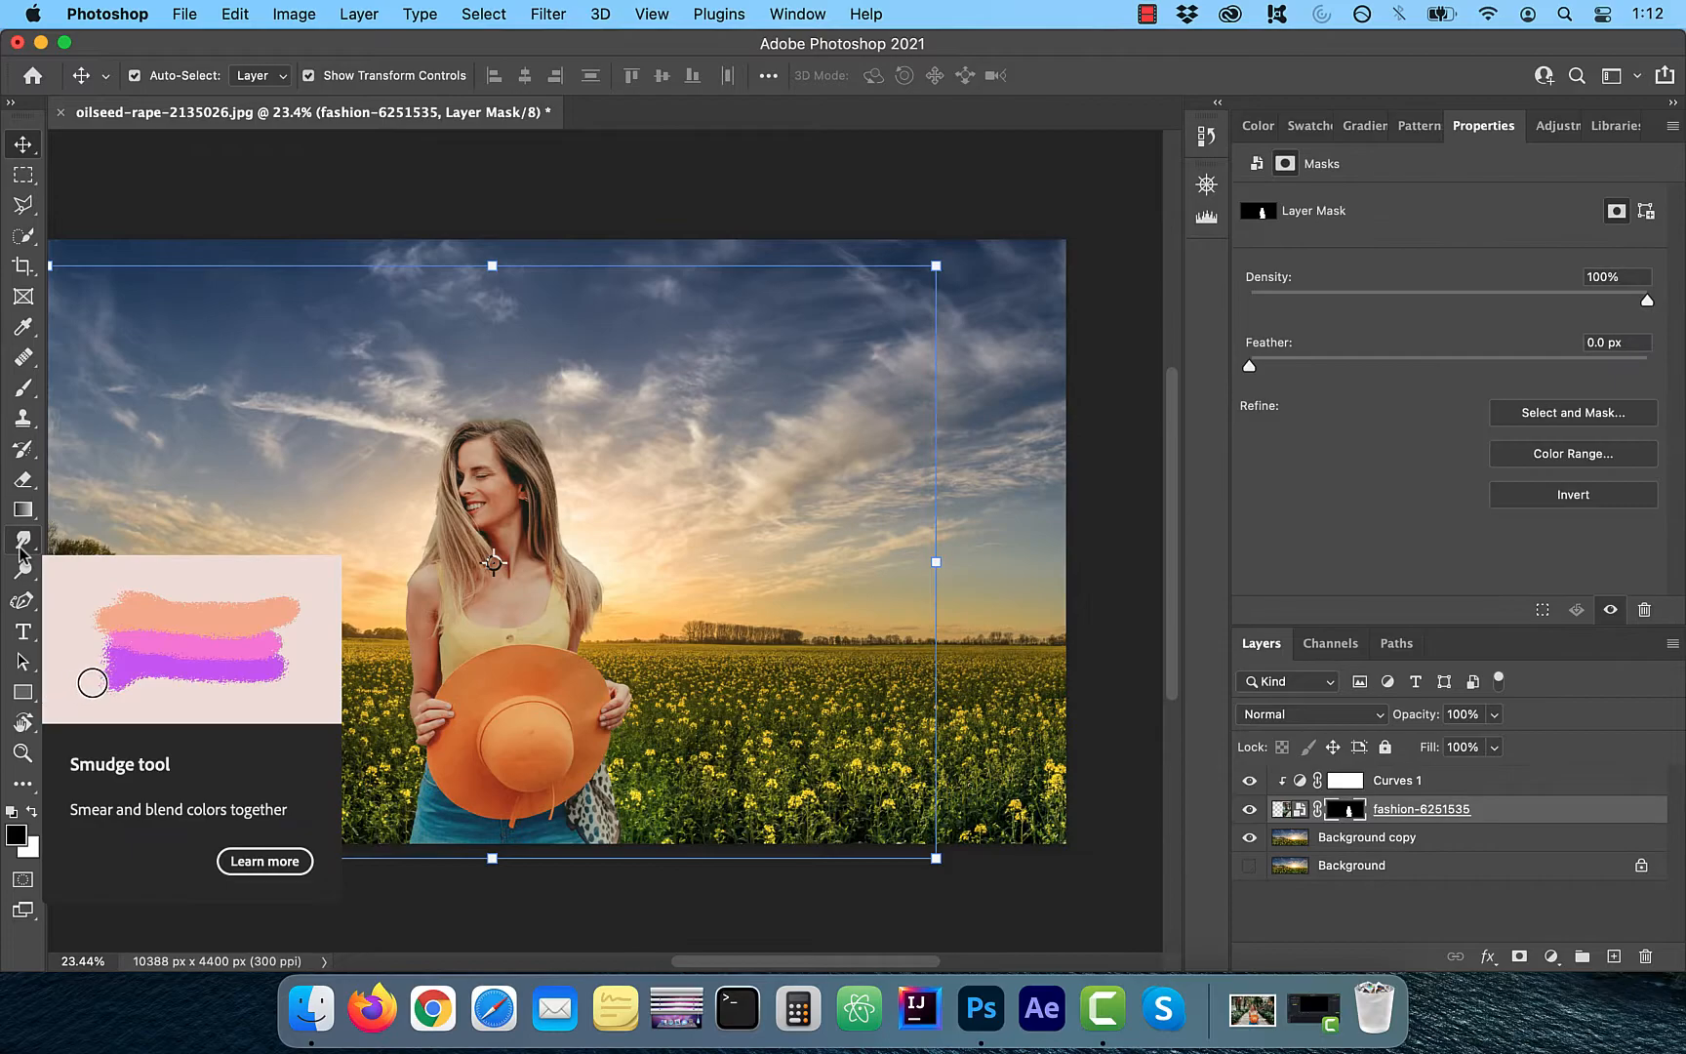
Step: Rasterize the fashion-6251535 layer and dodge its highlights at 12% exposure along both edges of the woman's hair and arms
{"action": "left_click", "coordinate": [22, 573]}
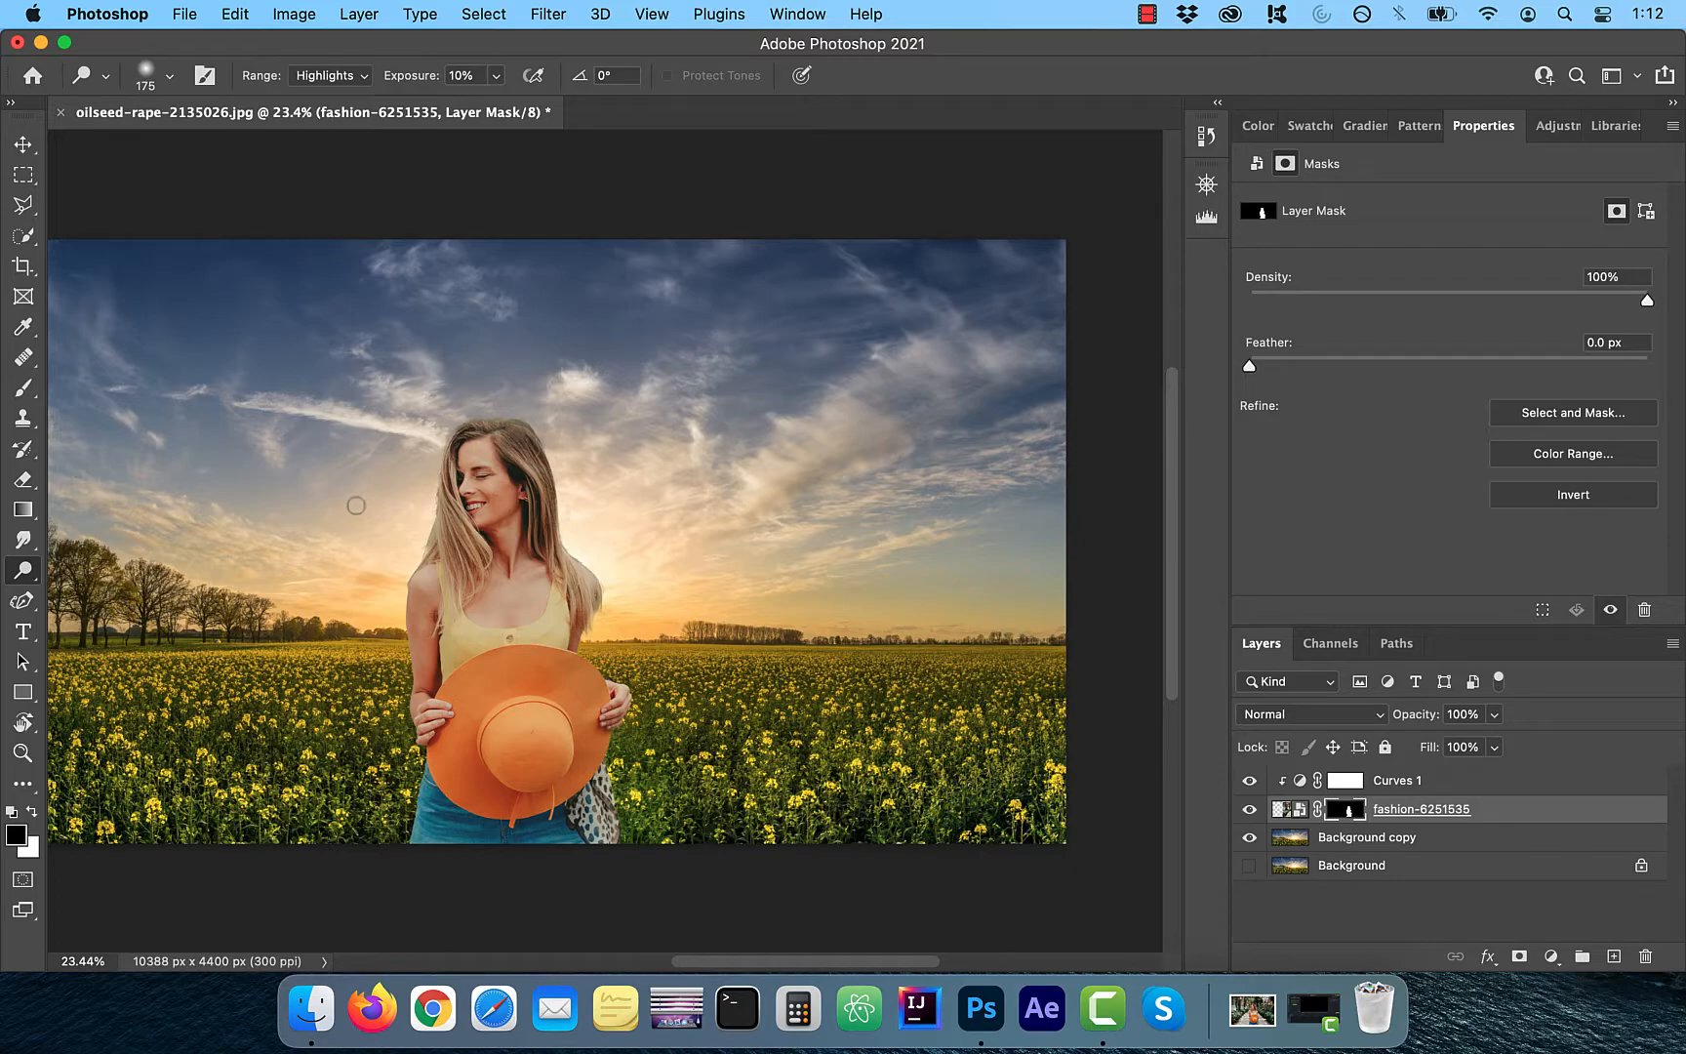
{"action": "scroll", "coordinate": [356, 506], "scroll_direction": "up", "scroll_amount": 5}
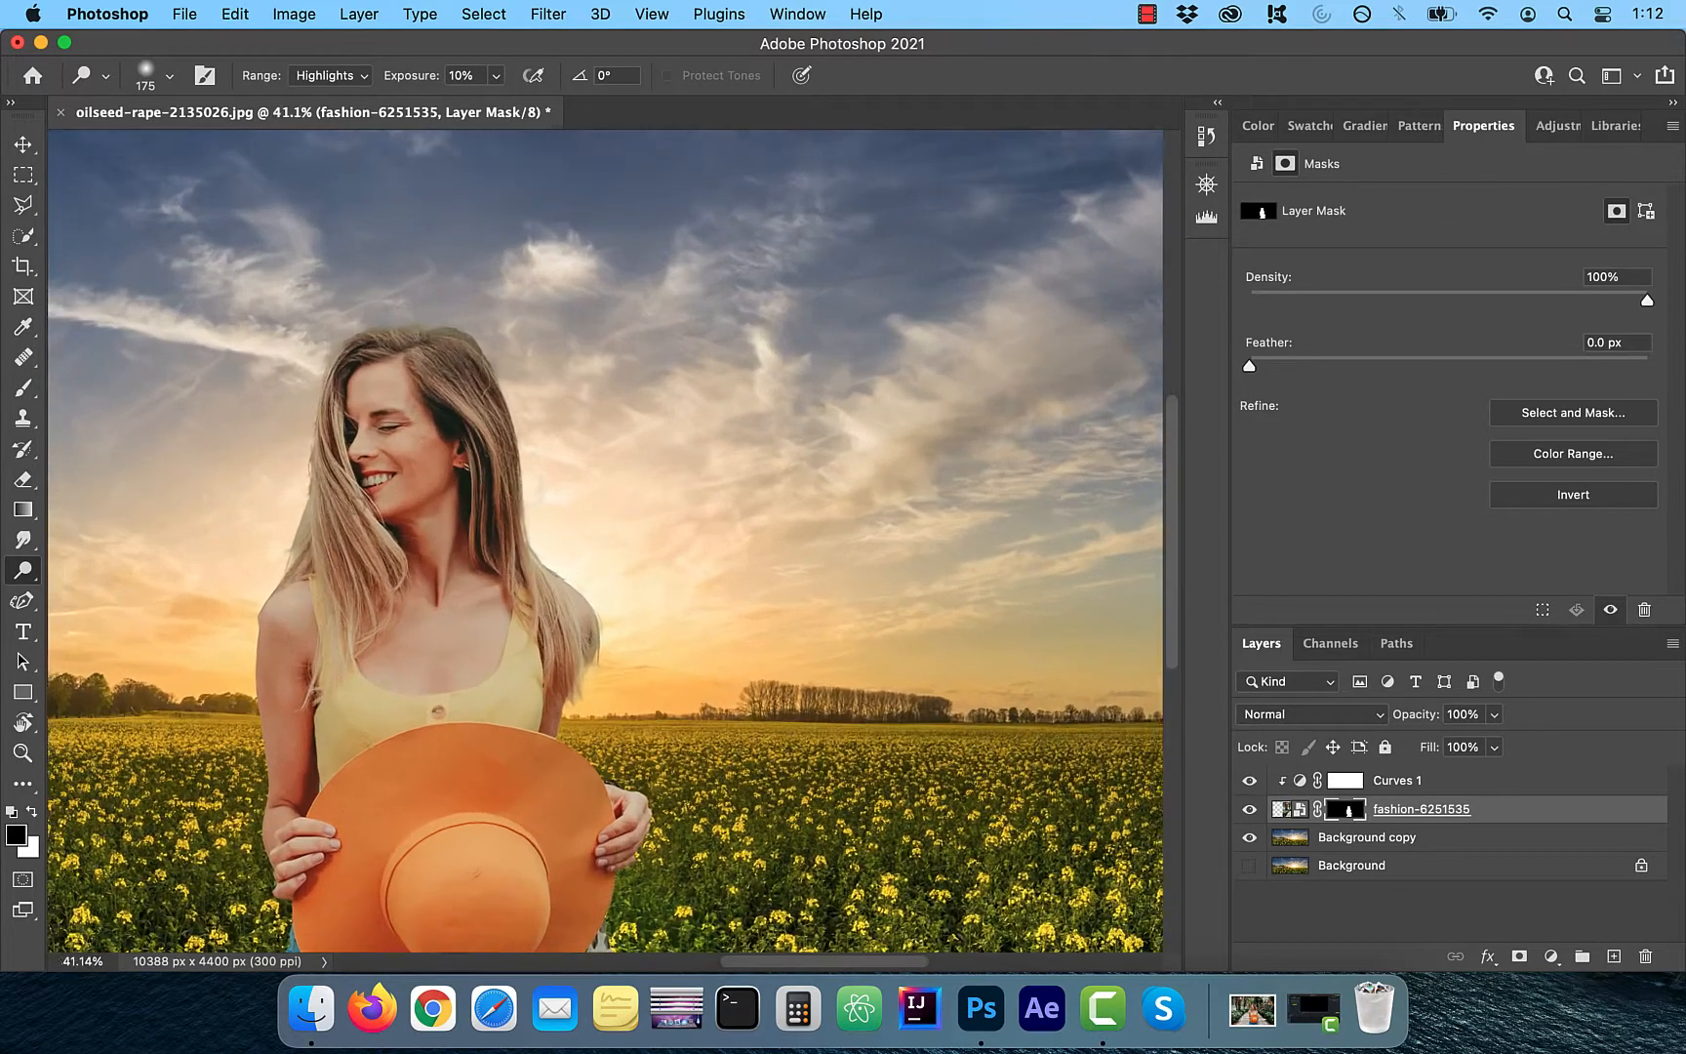
{"action": "scroll", "coordinate": [357, 506], "scroll_direction": "up", "scroll_amount": 2}
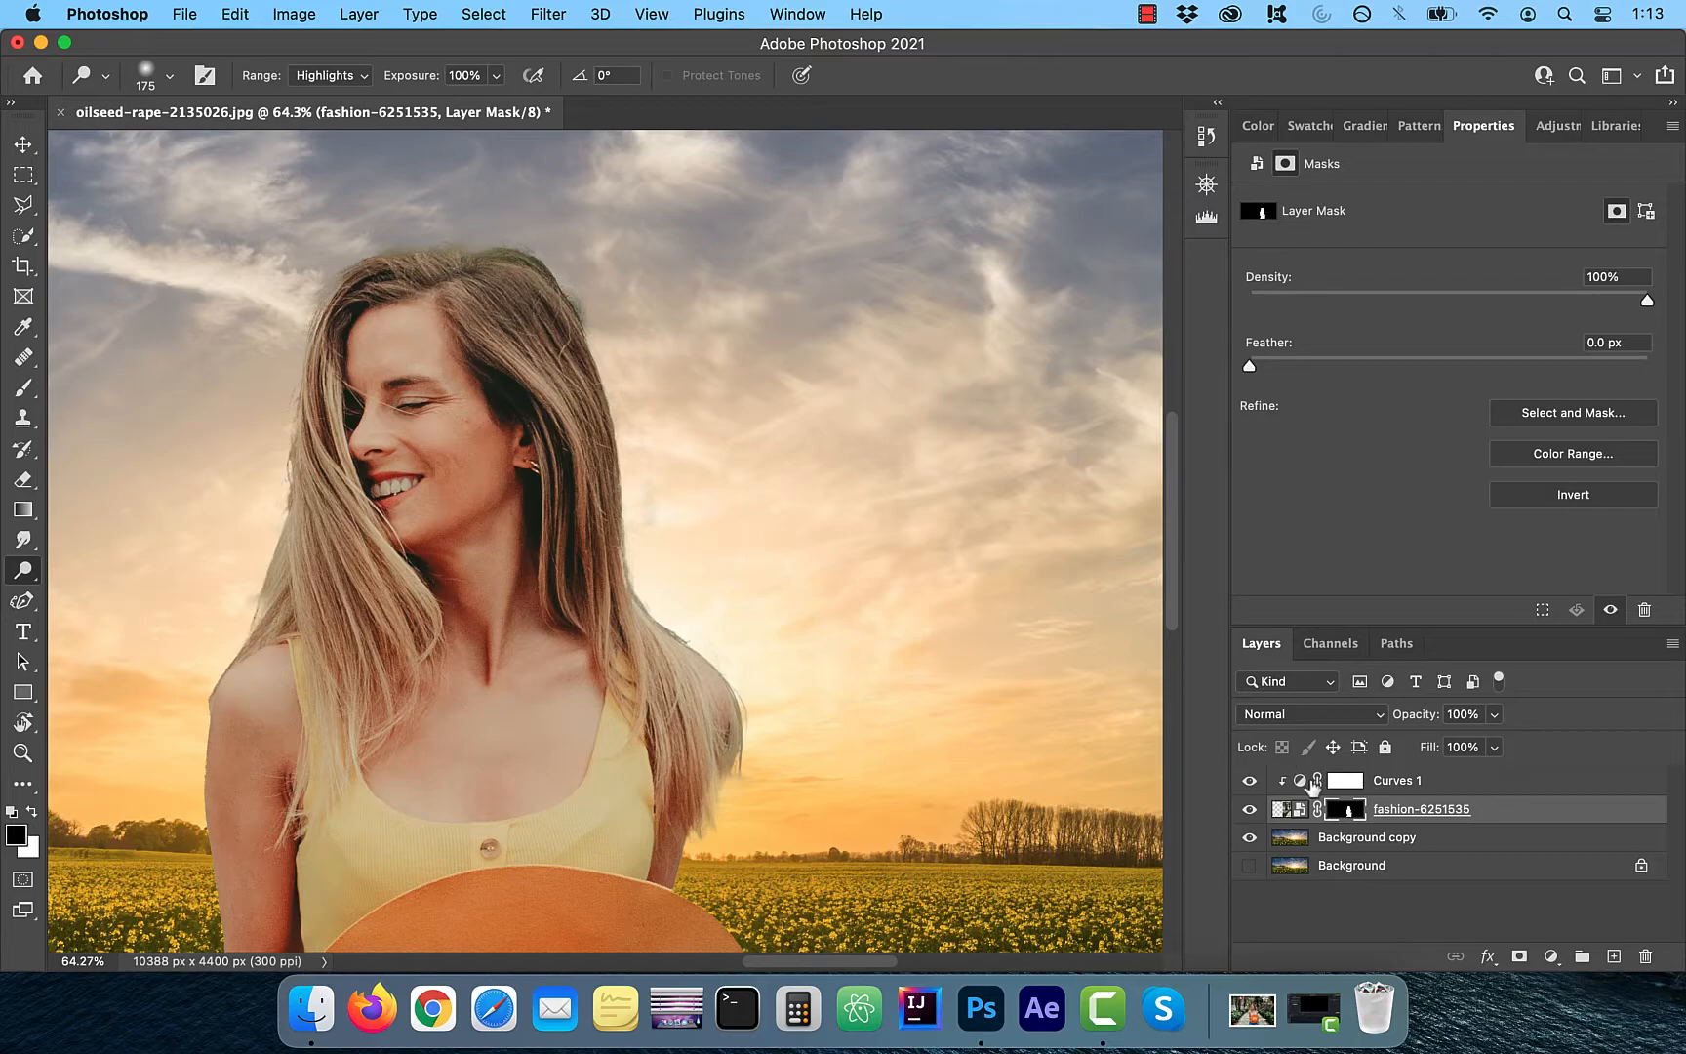
{"action": "left_click", "coordinate": [1290, 809]}
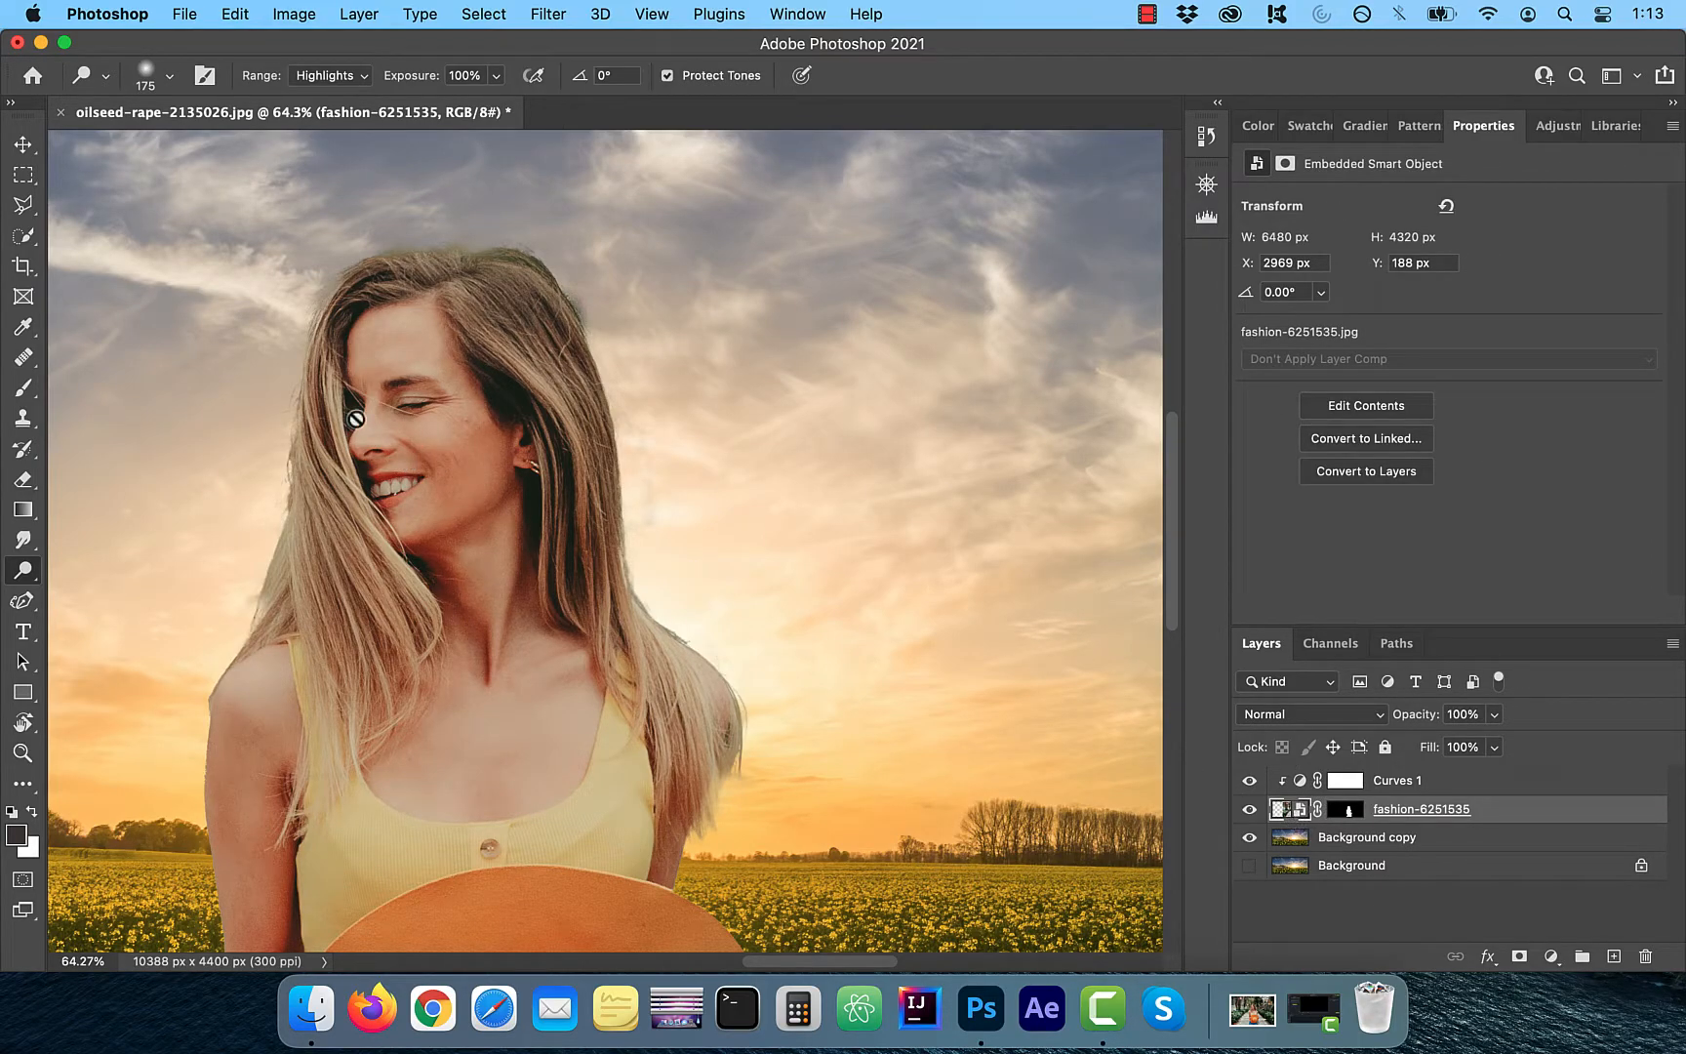
{"action": "left_click", "coordinate": [496, 76]}
{"action": "left_click_drag", "start_coordinate": [437, 102], "coordinate": [400, 103]}
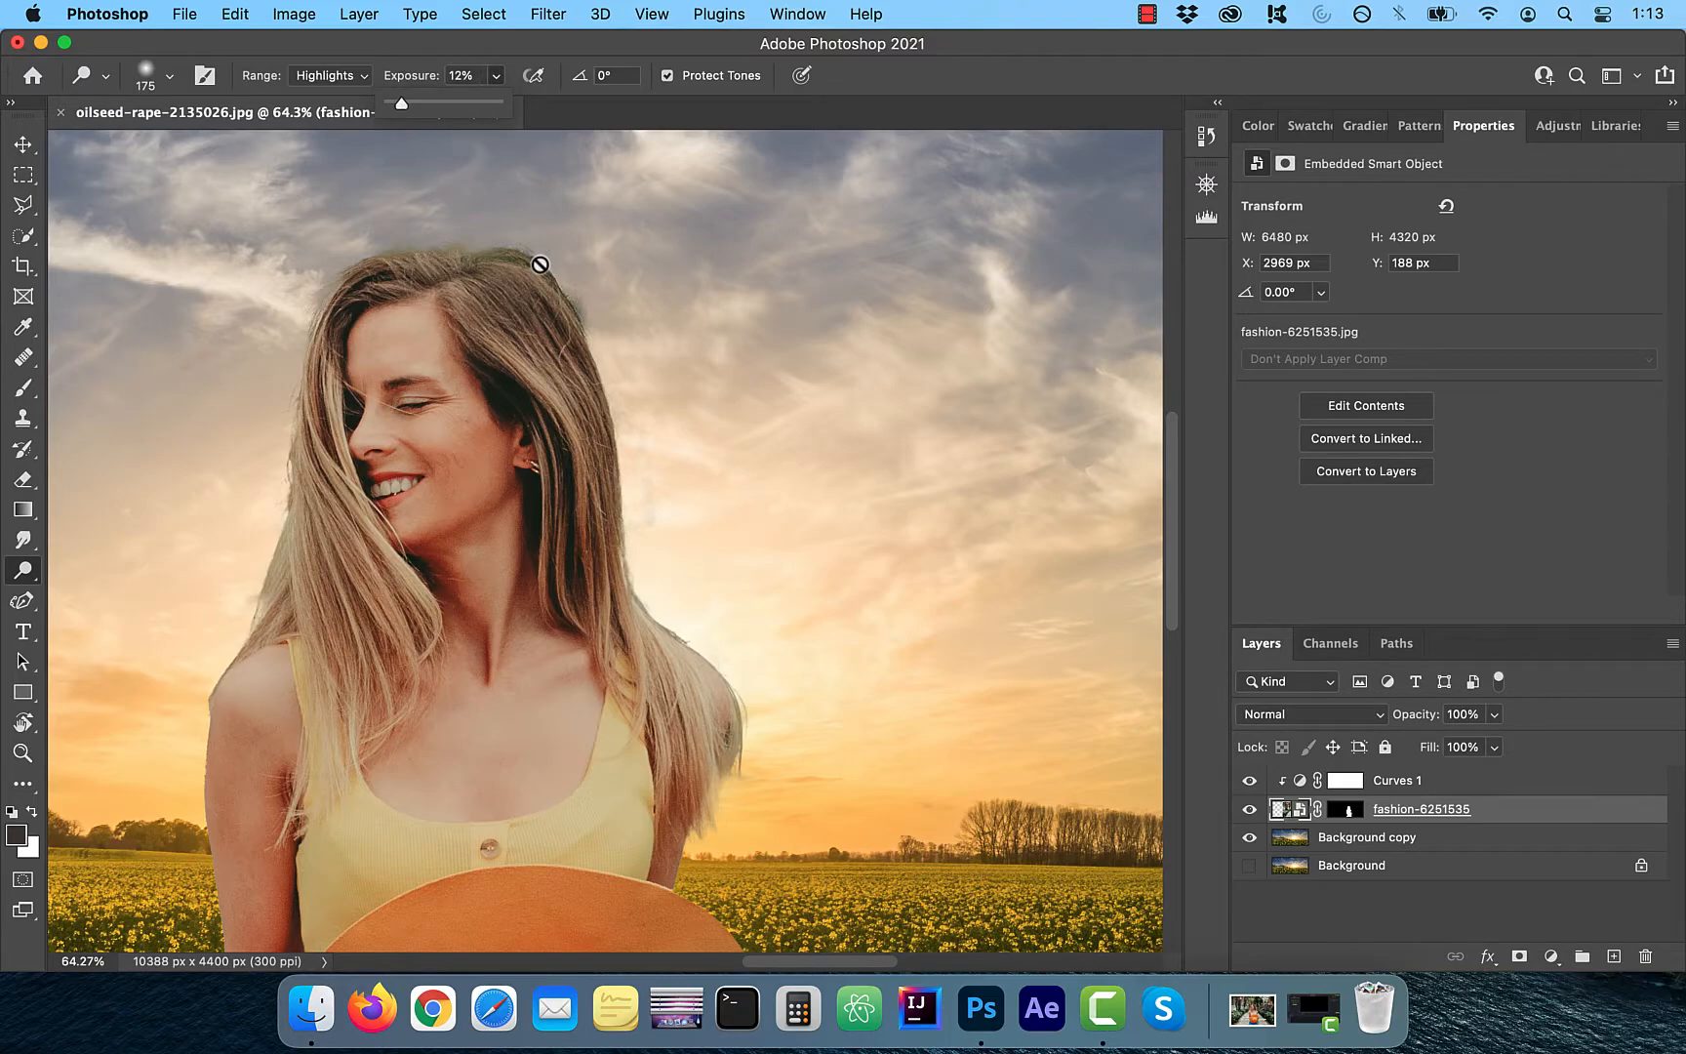
{"action": "left_click", "coordinate": [522, 302]}
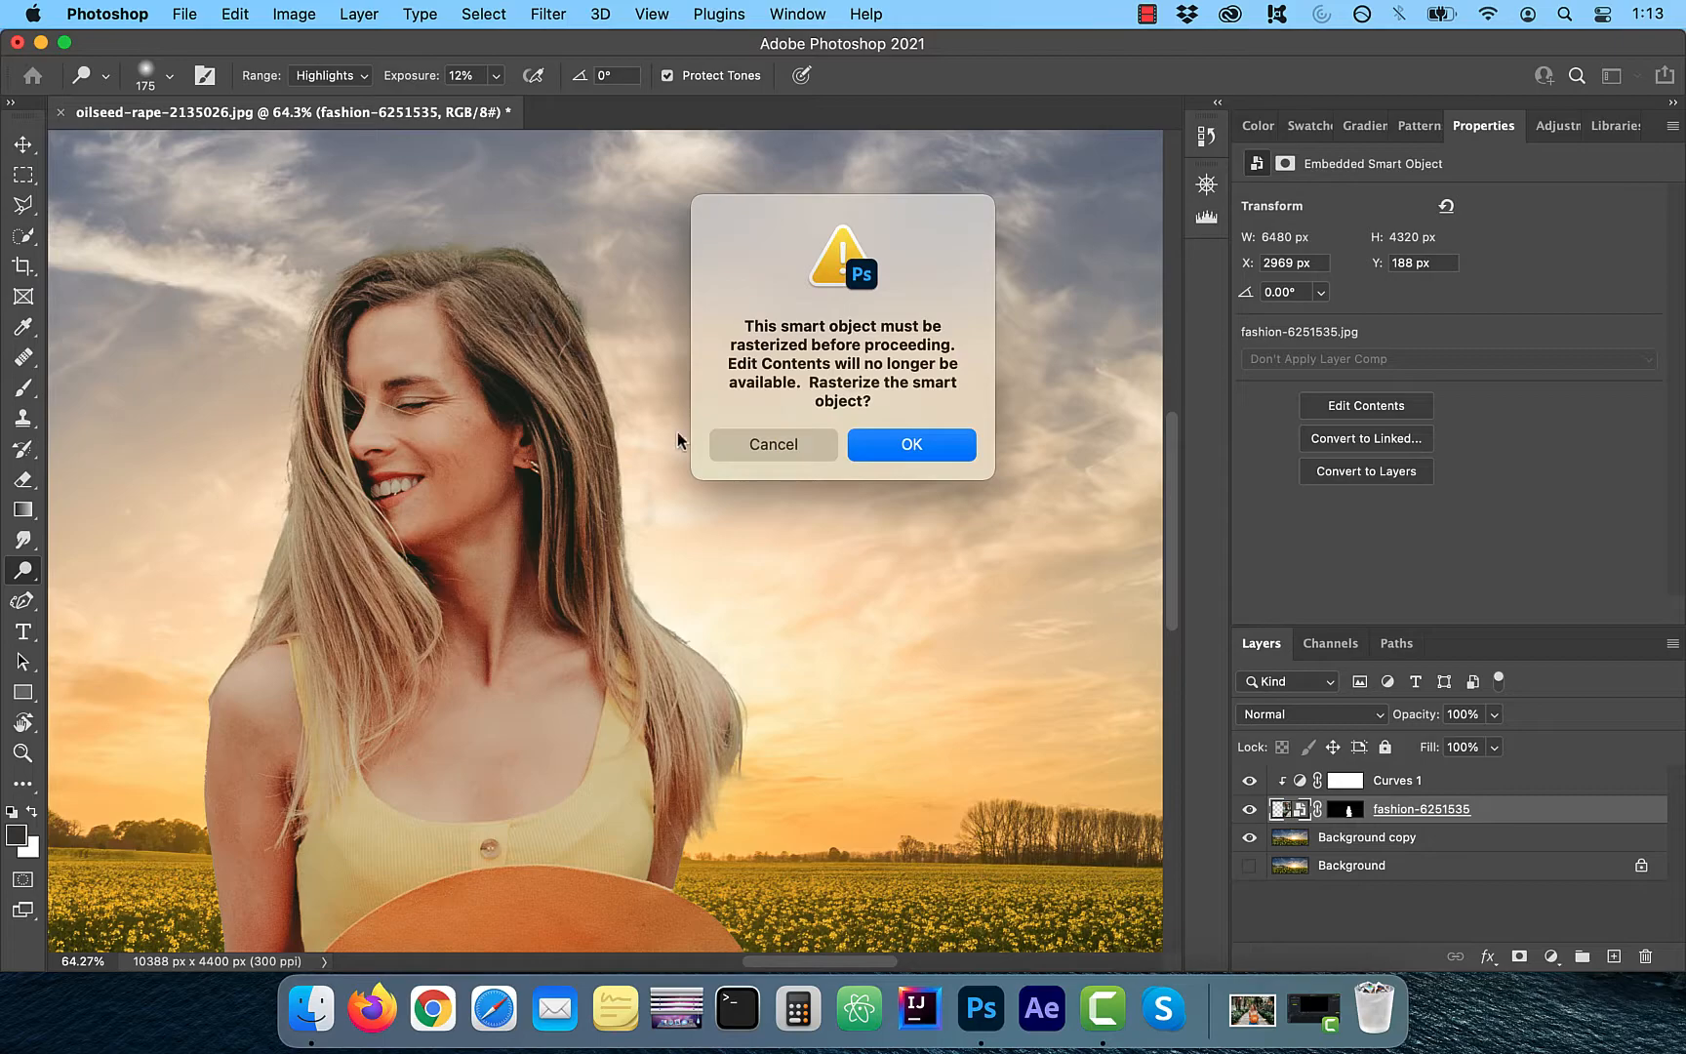
{"action": "left_click", "coordinate": [943, 454]}
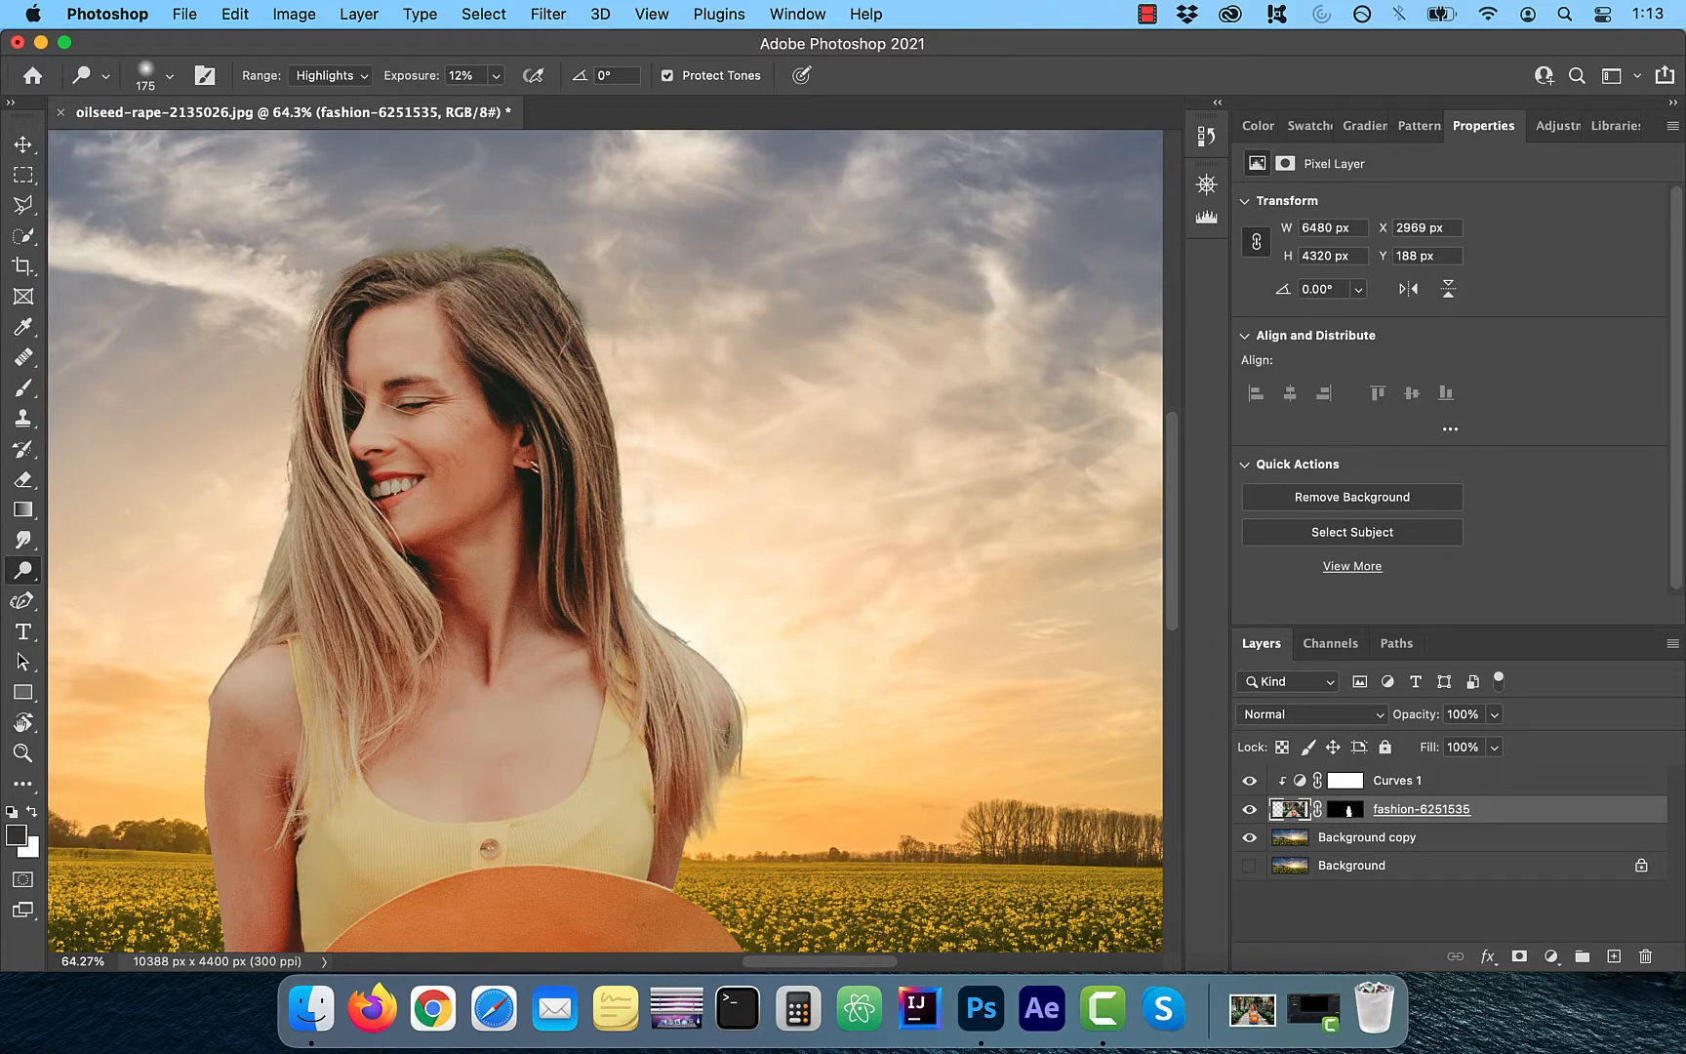
{"action": "mouse_move", "coordinate": [606, 409]}
{"action": "left_mouse_down"}
{"action": "mouse_move", "coordinate": [631, 565]}
{"action": "mouse_move", "coordinate": [722, 678]}
{"action": "mouse_move", "coordinate": [737, 794]}
{"action": "mouse_move", "coordinate": [700, 869]}
{"action": "left_mouse_up"}
{"action": "mouse_move", "coordinate": [301, 357]}
{"action": "left_mouse_down"}
{"action": "mouse_move", "coordinate": [276, 570]}
{"action": "mouse_move", "coordinate": [208, 725]}
{"action": "mouse_move", "coordinate": [211, 886]}
{"action": "left_mouse_up"}
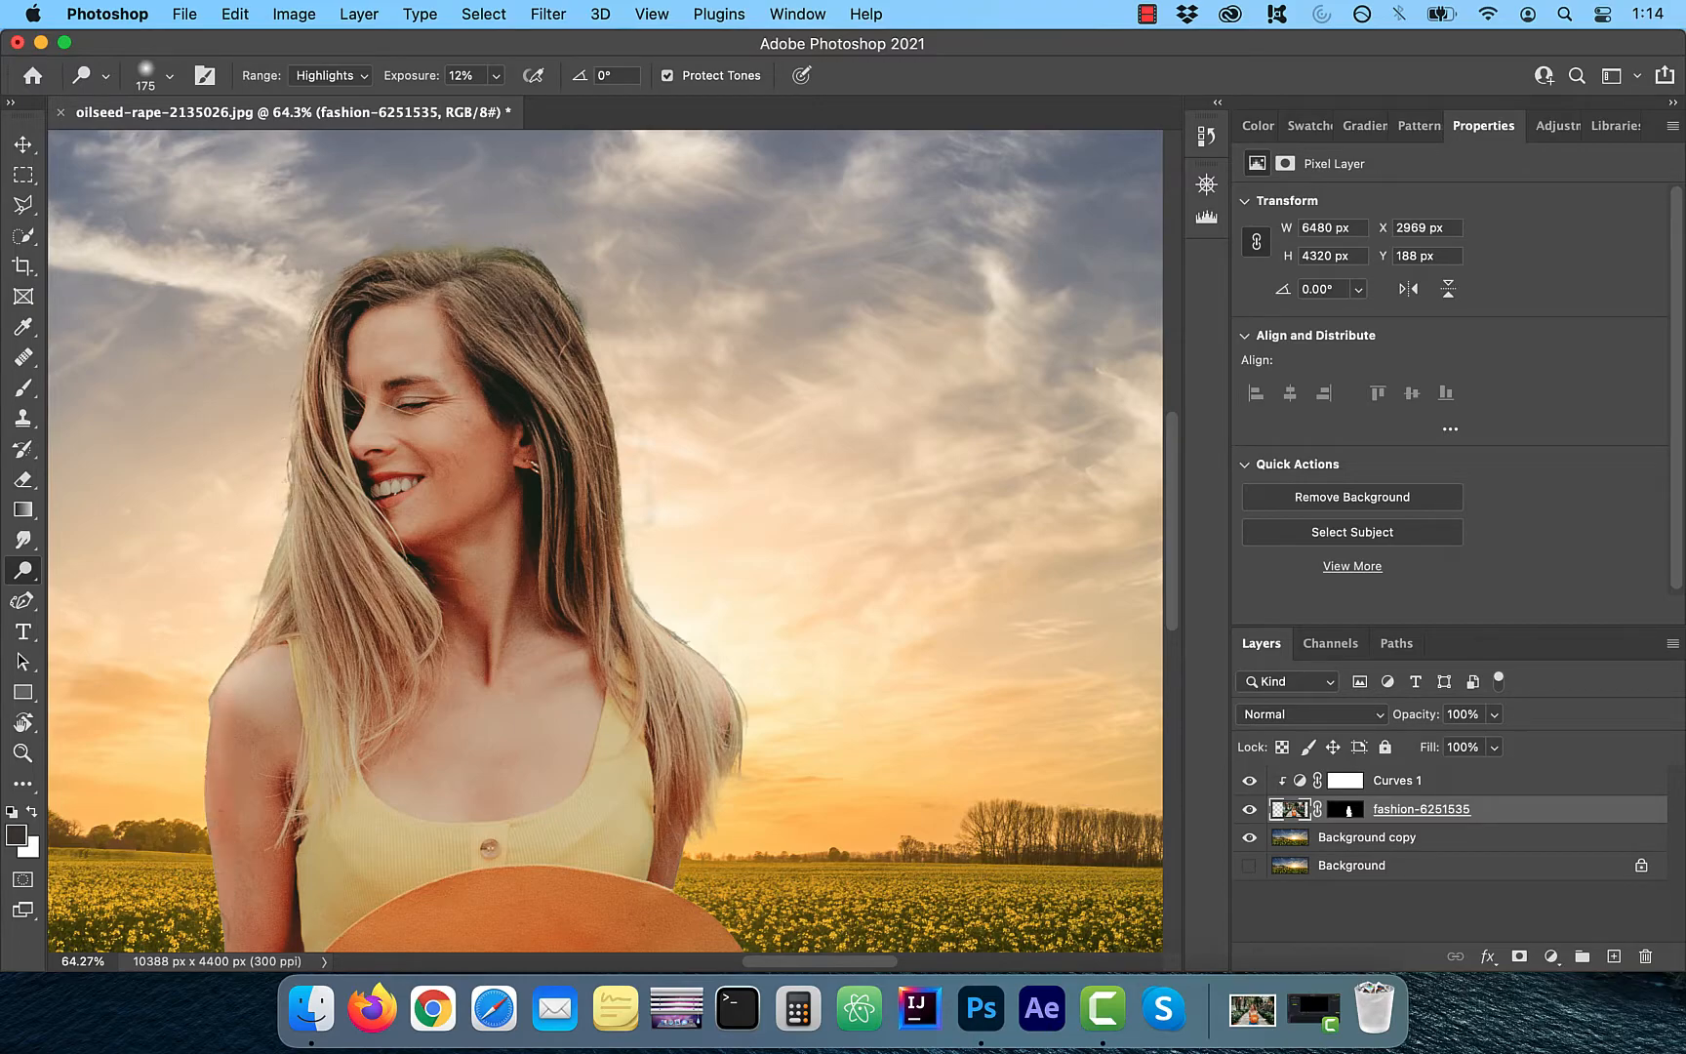
Step: Convert the Background copy layer to a smart object
{"action": "key", "text": "super+minus"}
{"action": "key", "text": "super+minus"}
{"action": "left_click", "coordinate": [1385, 839]}
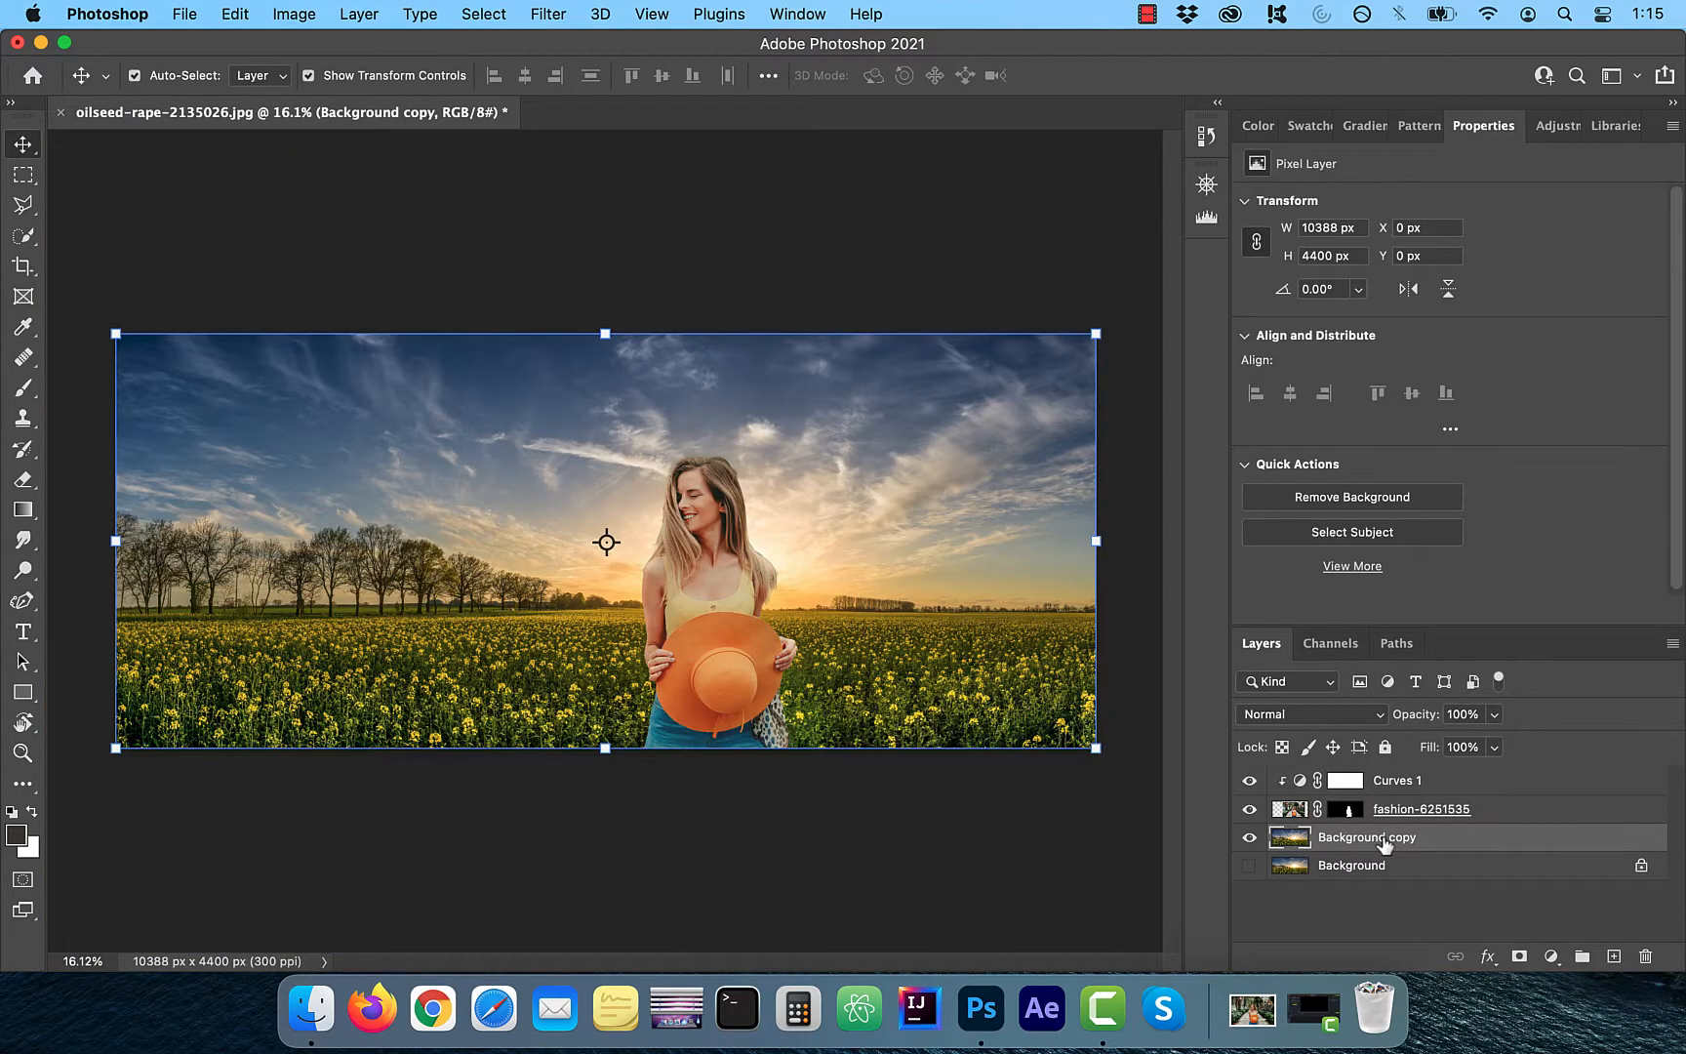
{"action": "right_click", "coordinate": [1384, 841]}
{"action": "mouse_move", "coordinate": [1227, 956]}
{"action": "left_click", "coordinate": [1196, 732]}
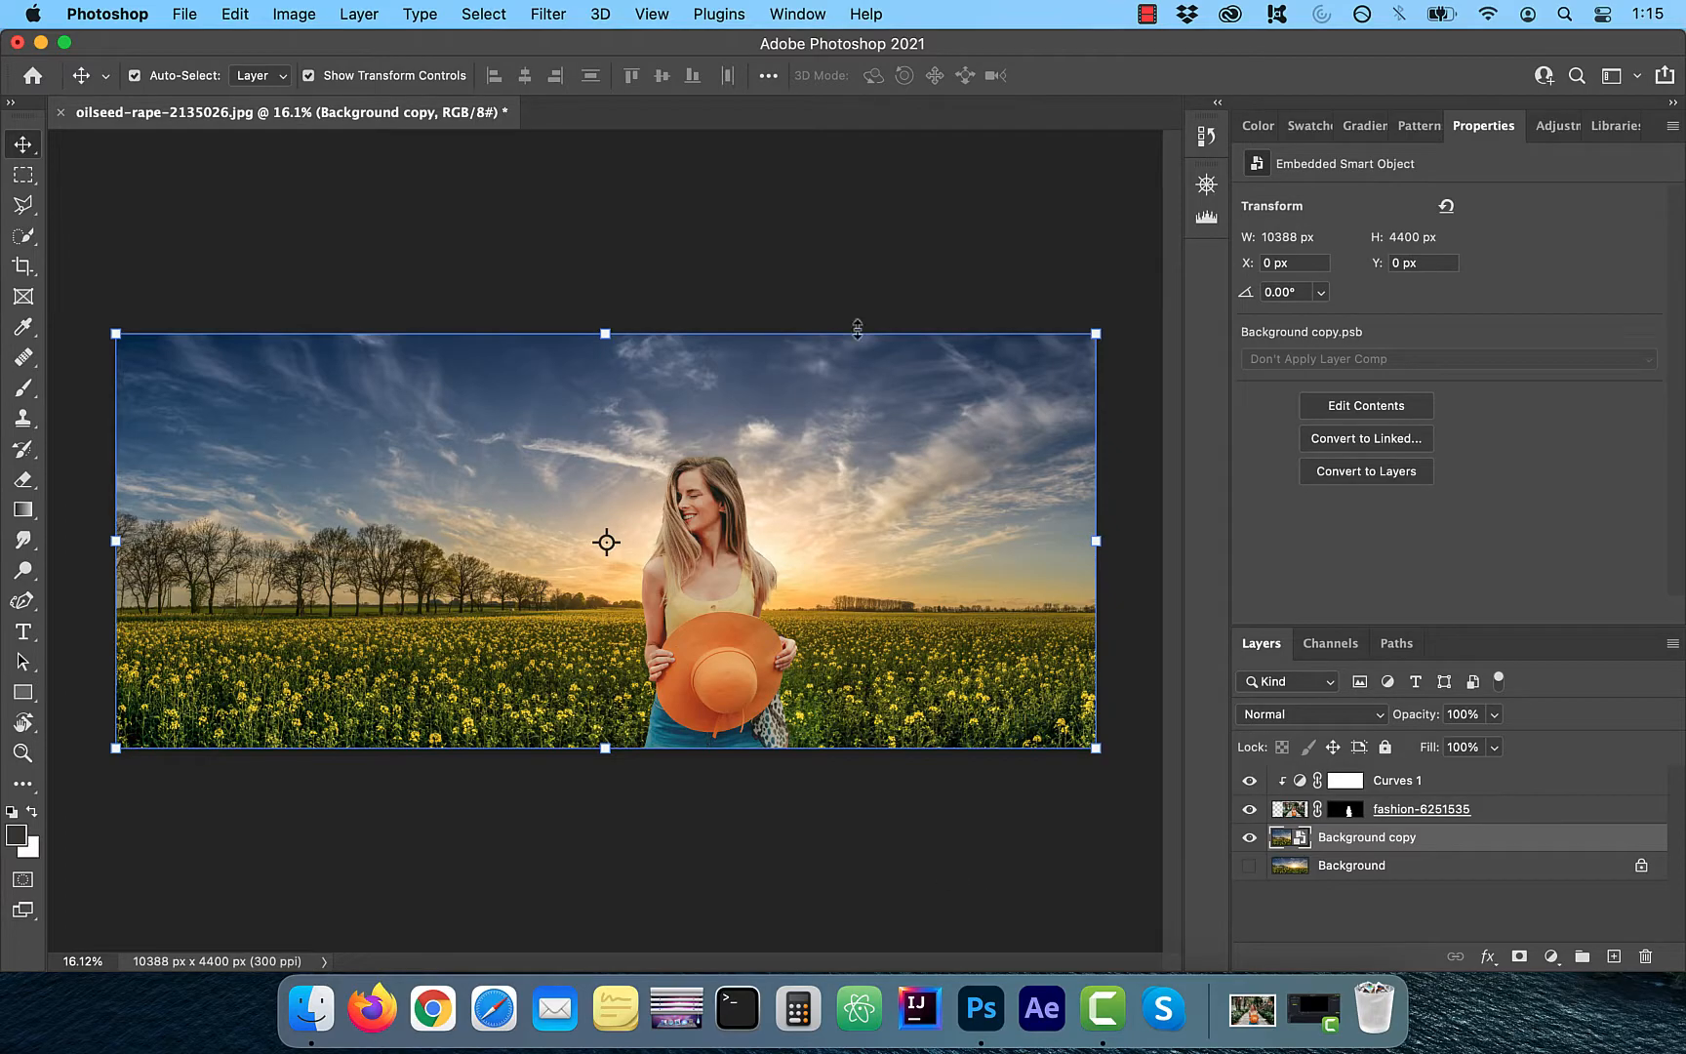
Step: Start a Tilt-Shift blur on the Background copy layer and stretch its lower focus line down to the photo's bottom edge
{"action": "left_click", "coordinate": [565, 15]}
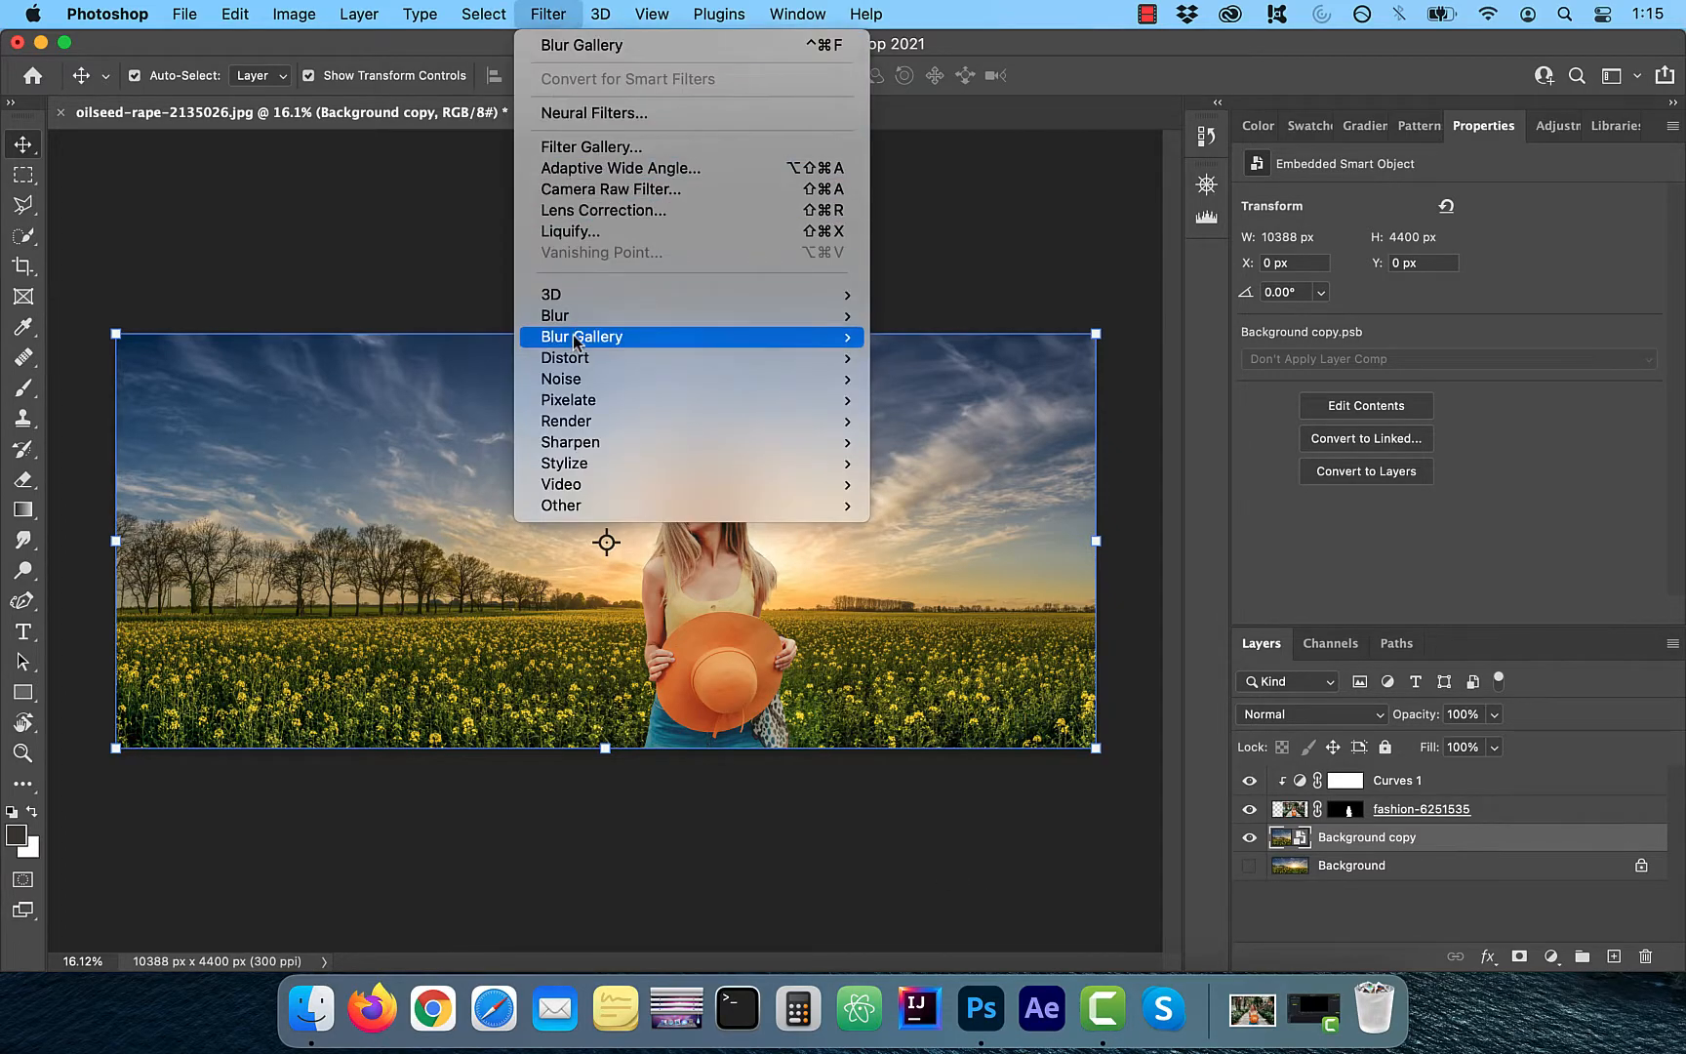
{"action": "mouse_move", "coordinate": [576, 338]}
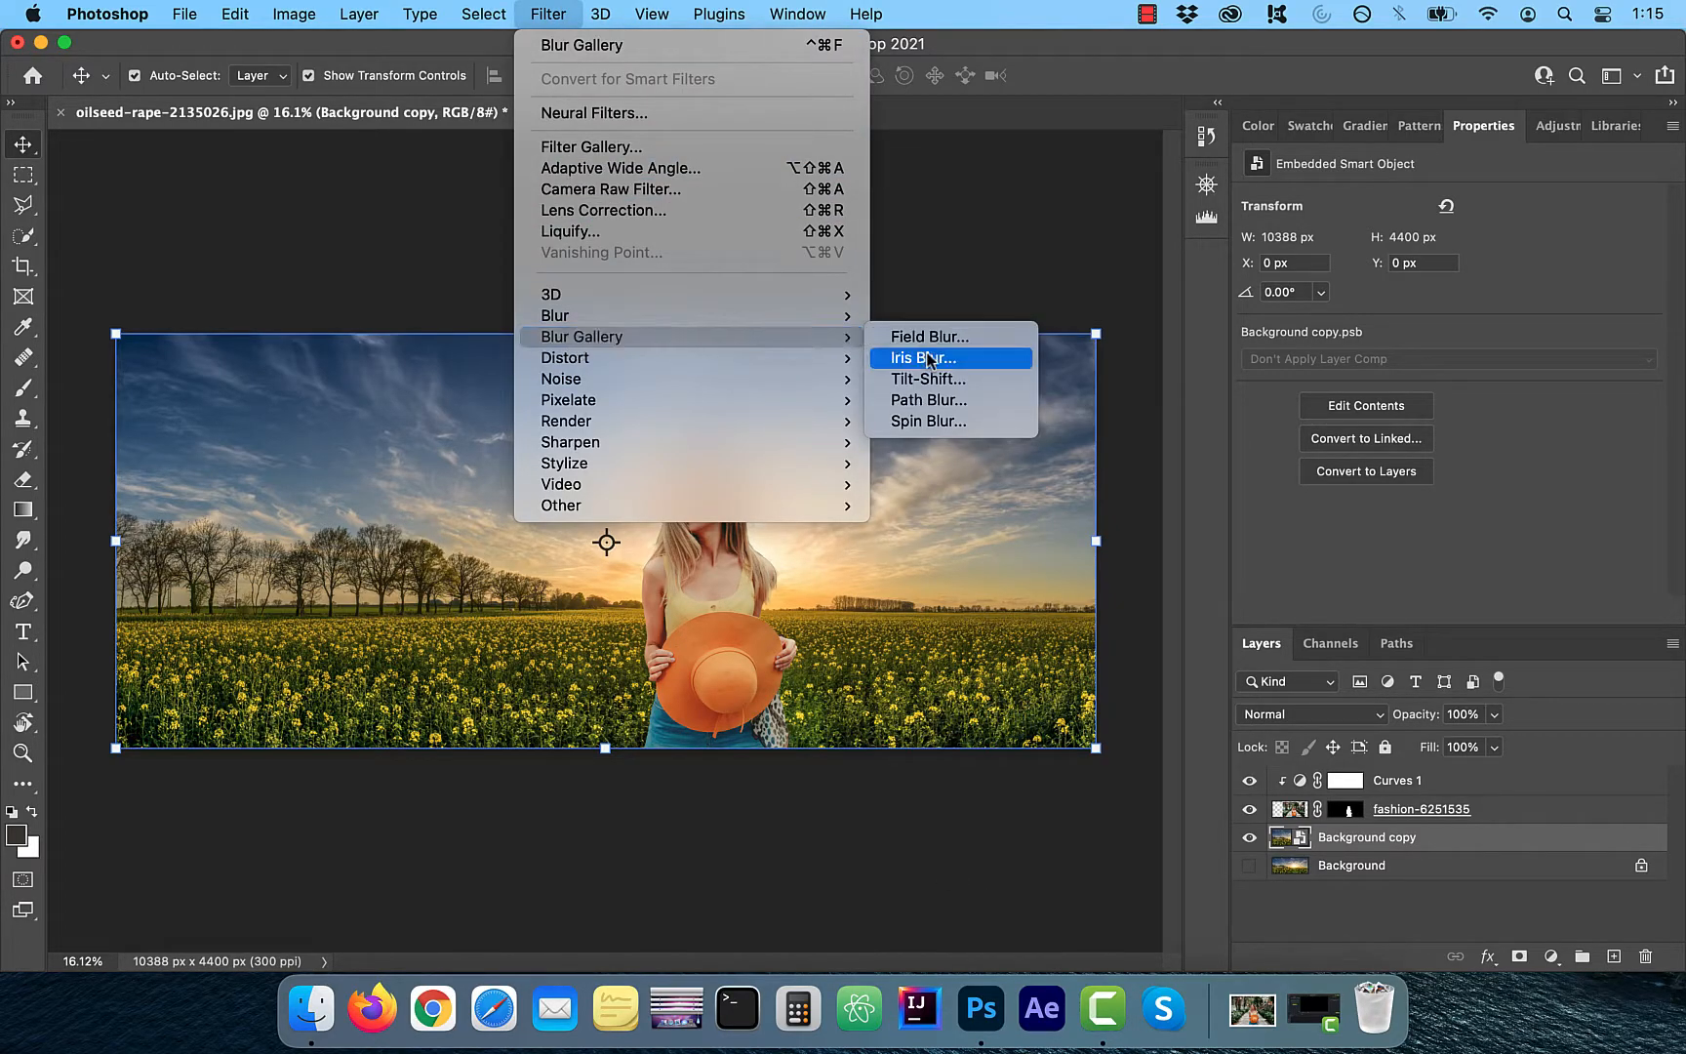
{"action": "left_click", "coordinate": [975, 380]}
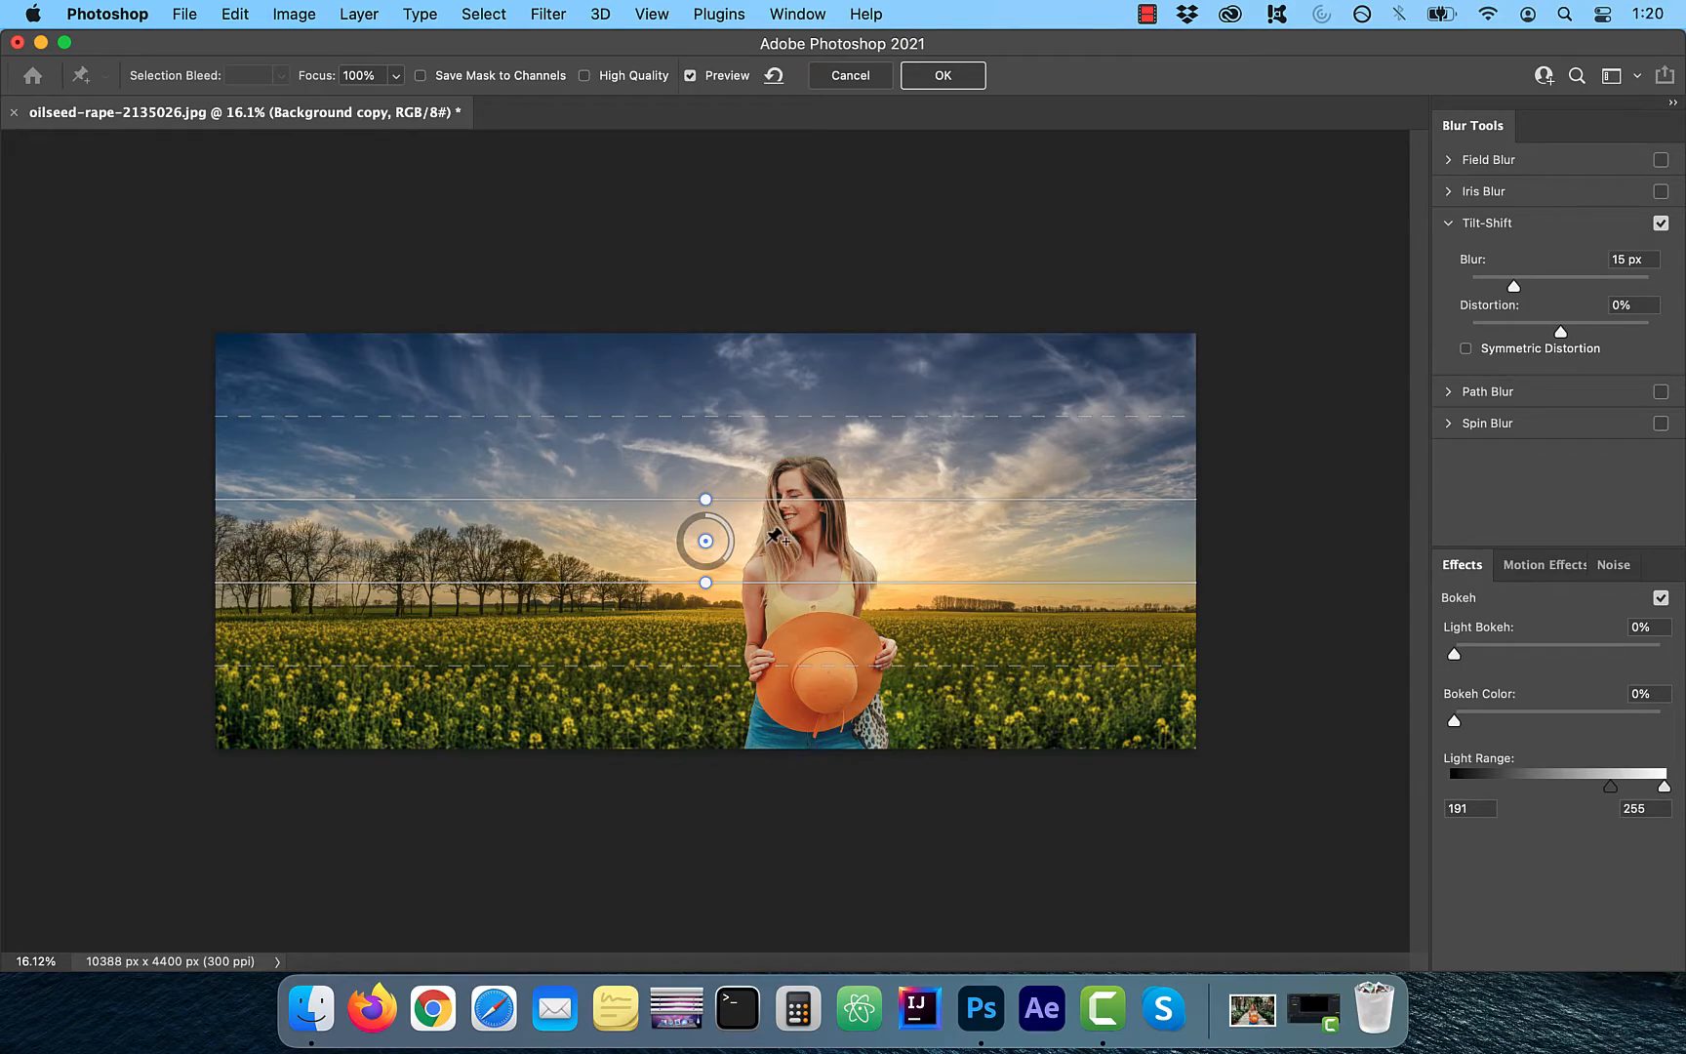
{"action": "left_click_drag", "start_coordinate": [705, 583], "coordinate": [710, 763]}
{"action": "left_click_drag", "start_coordinate": [757, 510], "coordinate": [766, 591]}
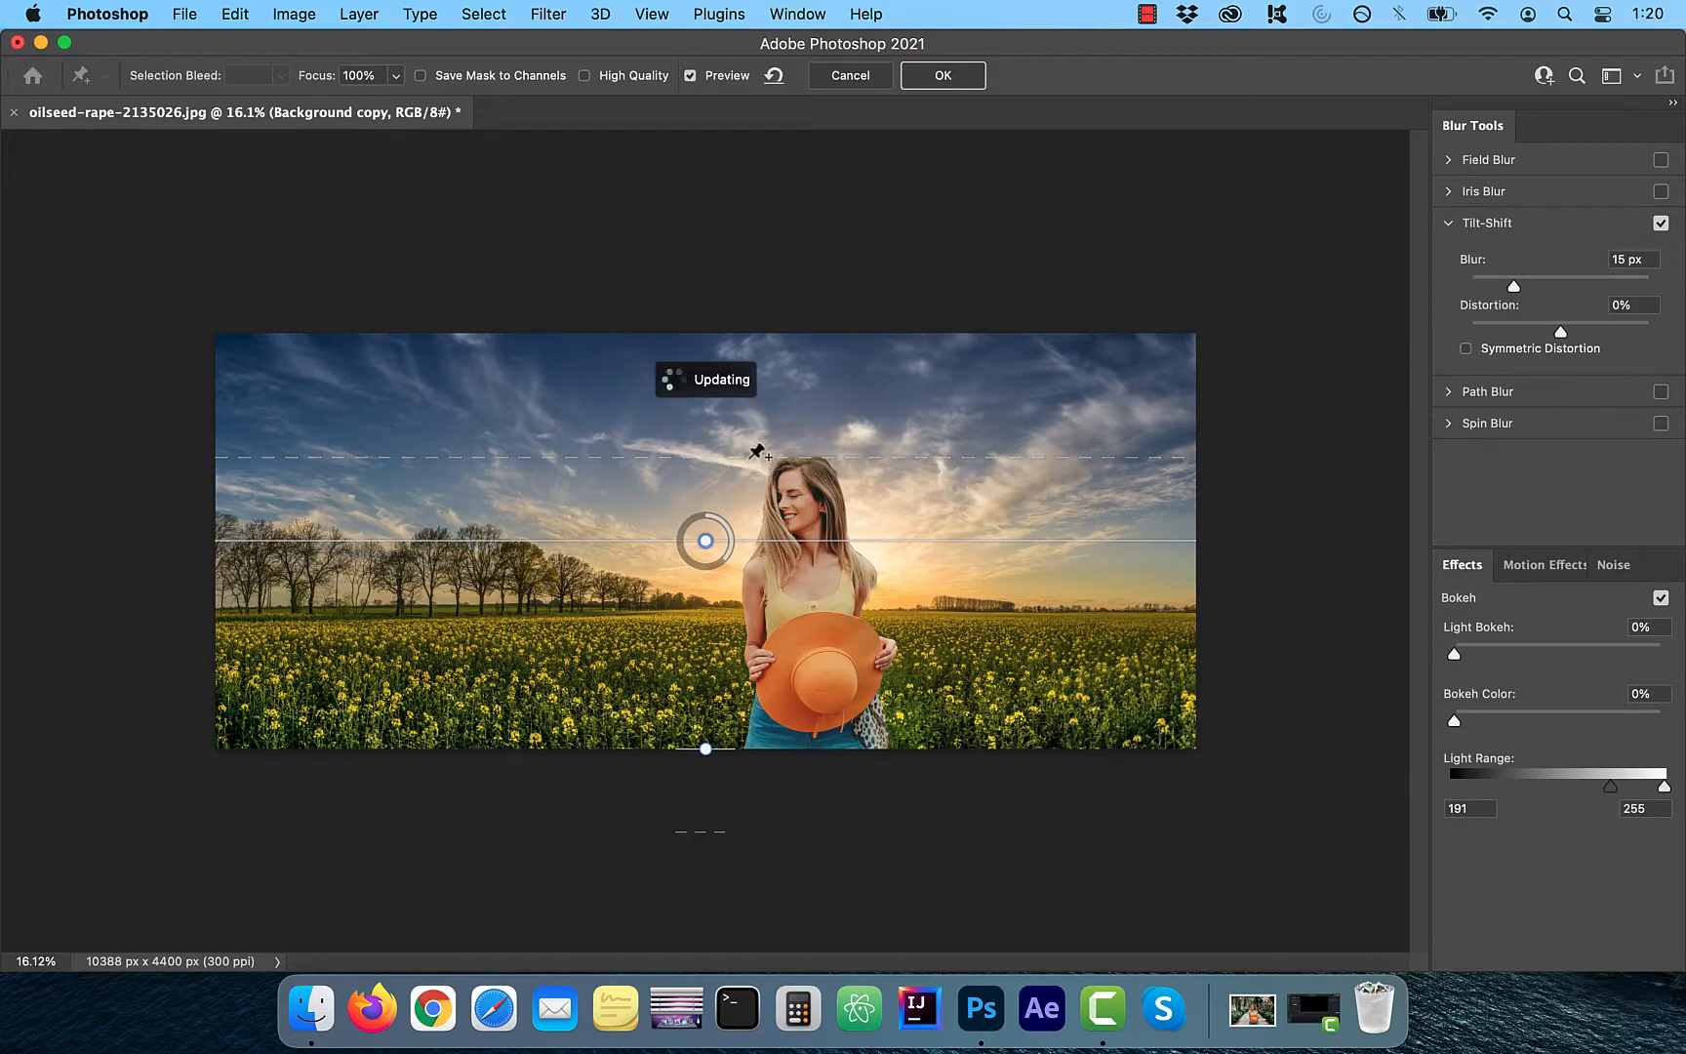
Step: Move the Tilt-Shift center straight down from the sky into the flower field, level with the woman's hat
{"action": "left_click_drag", "start_coordinate": [705, 540], "coordinate": [706, 583]}
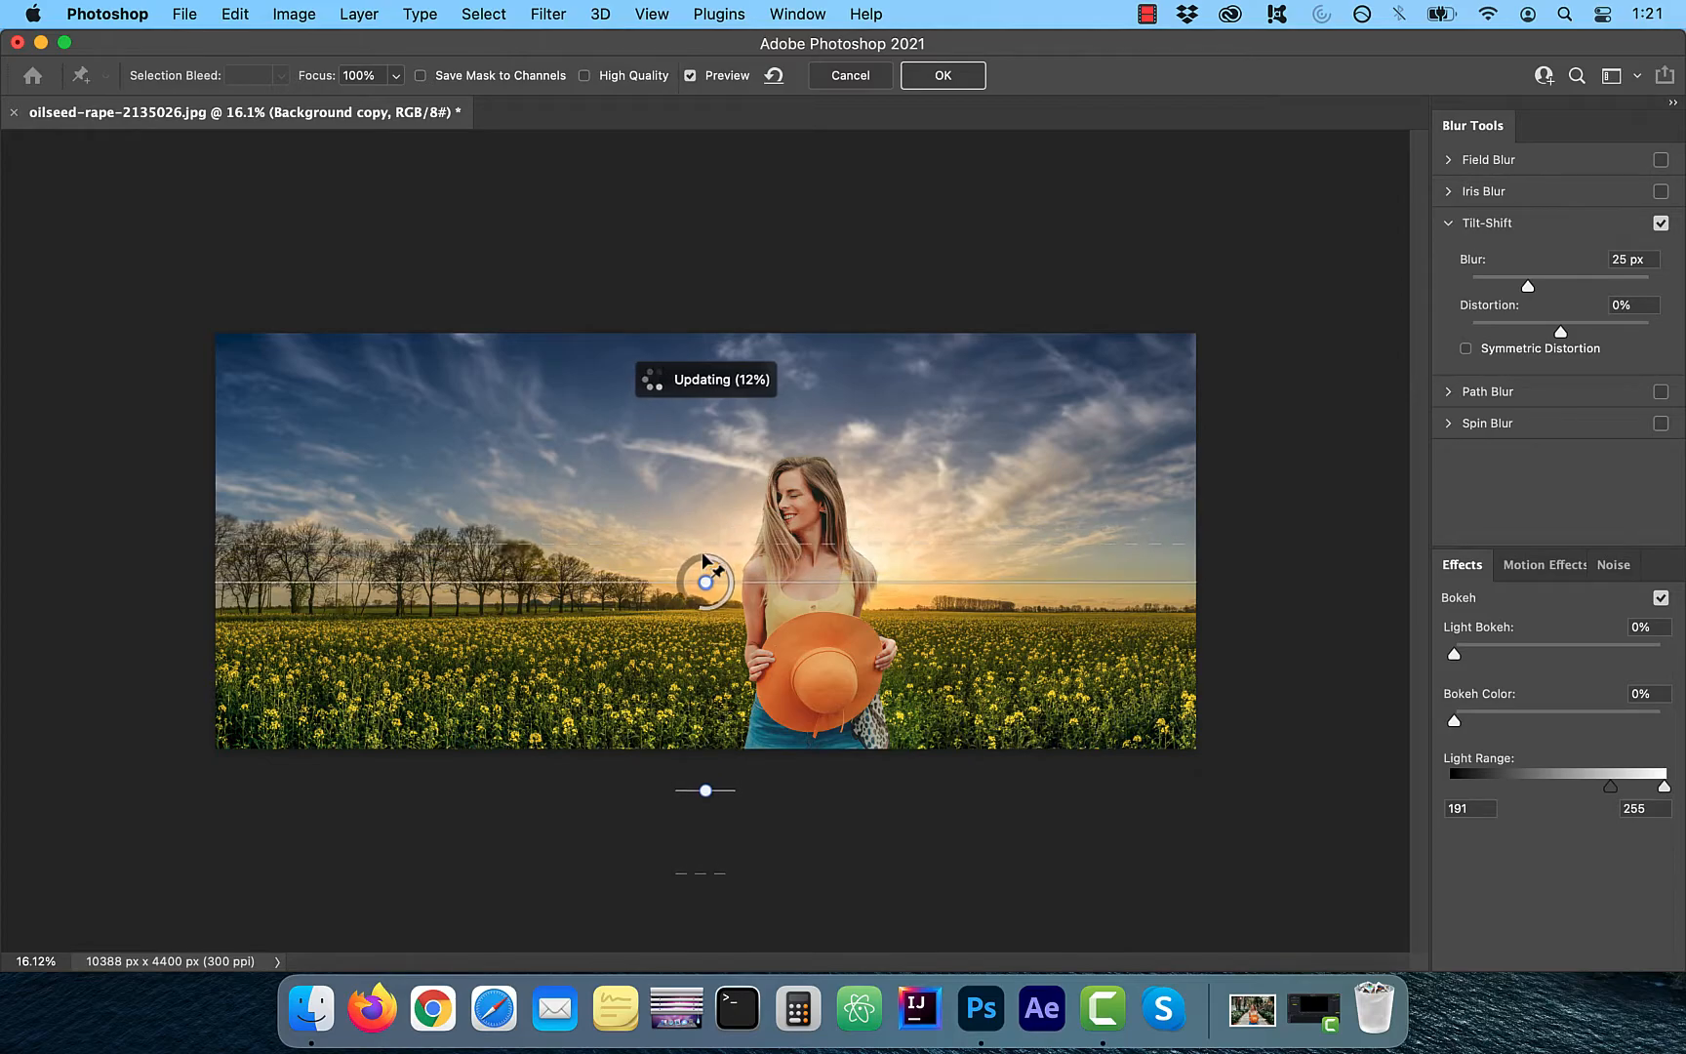
{"action": "key", "text": "Down"}
{"action": "key", "text": "Down"}
{"action": "key", "text": "Down"}
{"action": "key", "text": "Down"}
{"action": "key", "text": "Down"}
{"action": "key", "text": "Down"}
{"action": "key", "text": "Down"}
{"action": "key", "text": "Down"}
{"action": "key", "text": "Down"}
{"action": "key", "text": "Down"}
{"action": "key", "text": "Down"}
{"action": "key", "text": "Down"}
{"action": "key", "text": "Down"}
{"action": "key", "text": "Down"}
{"action": "key", "text": "Down"}
{"action": "key", "text": "Down"}
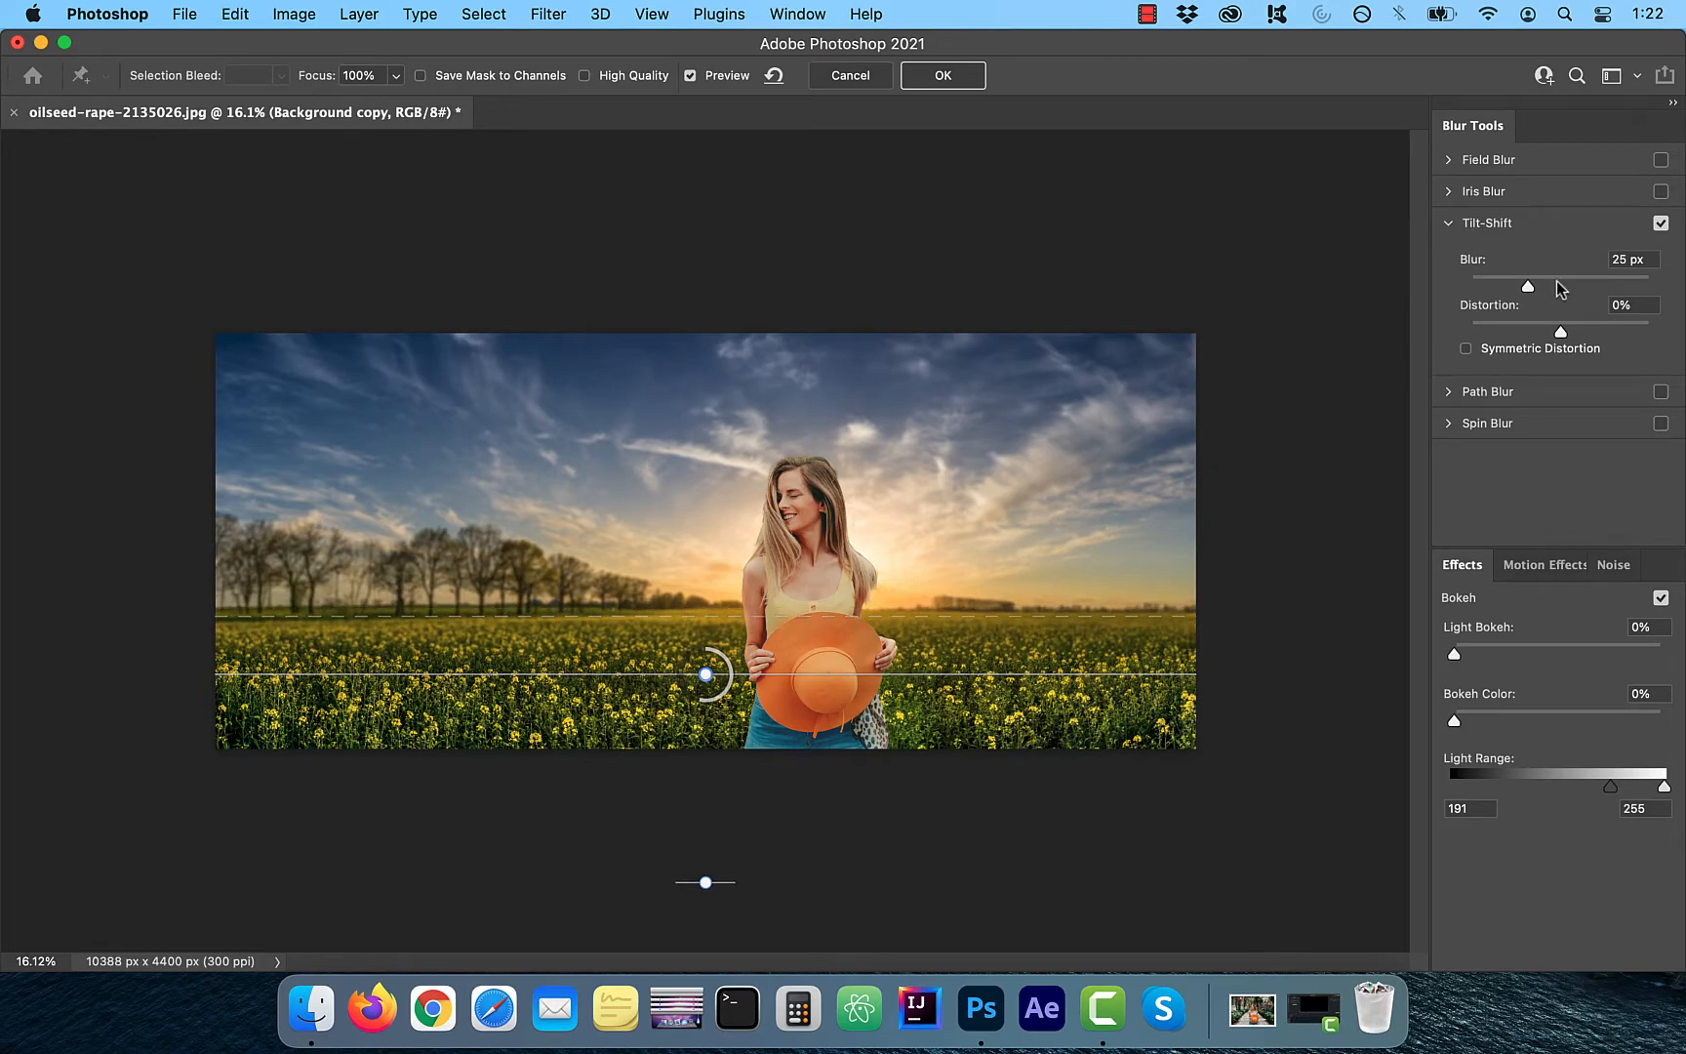
Step: Set the Tilt-Shift blur amount to 30 px and apply the filter
{"action": "left_click_drag", "start_coordinate": [1628, 260], "coordinate": [1585, 260]}
{"action": "type", "text": "30"}
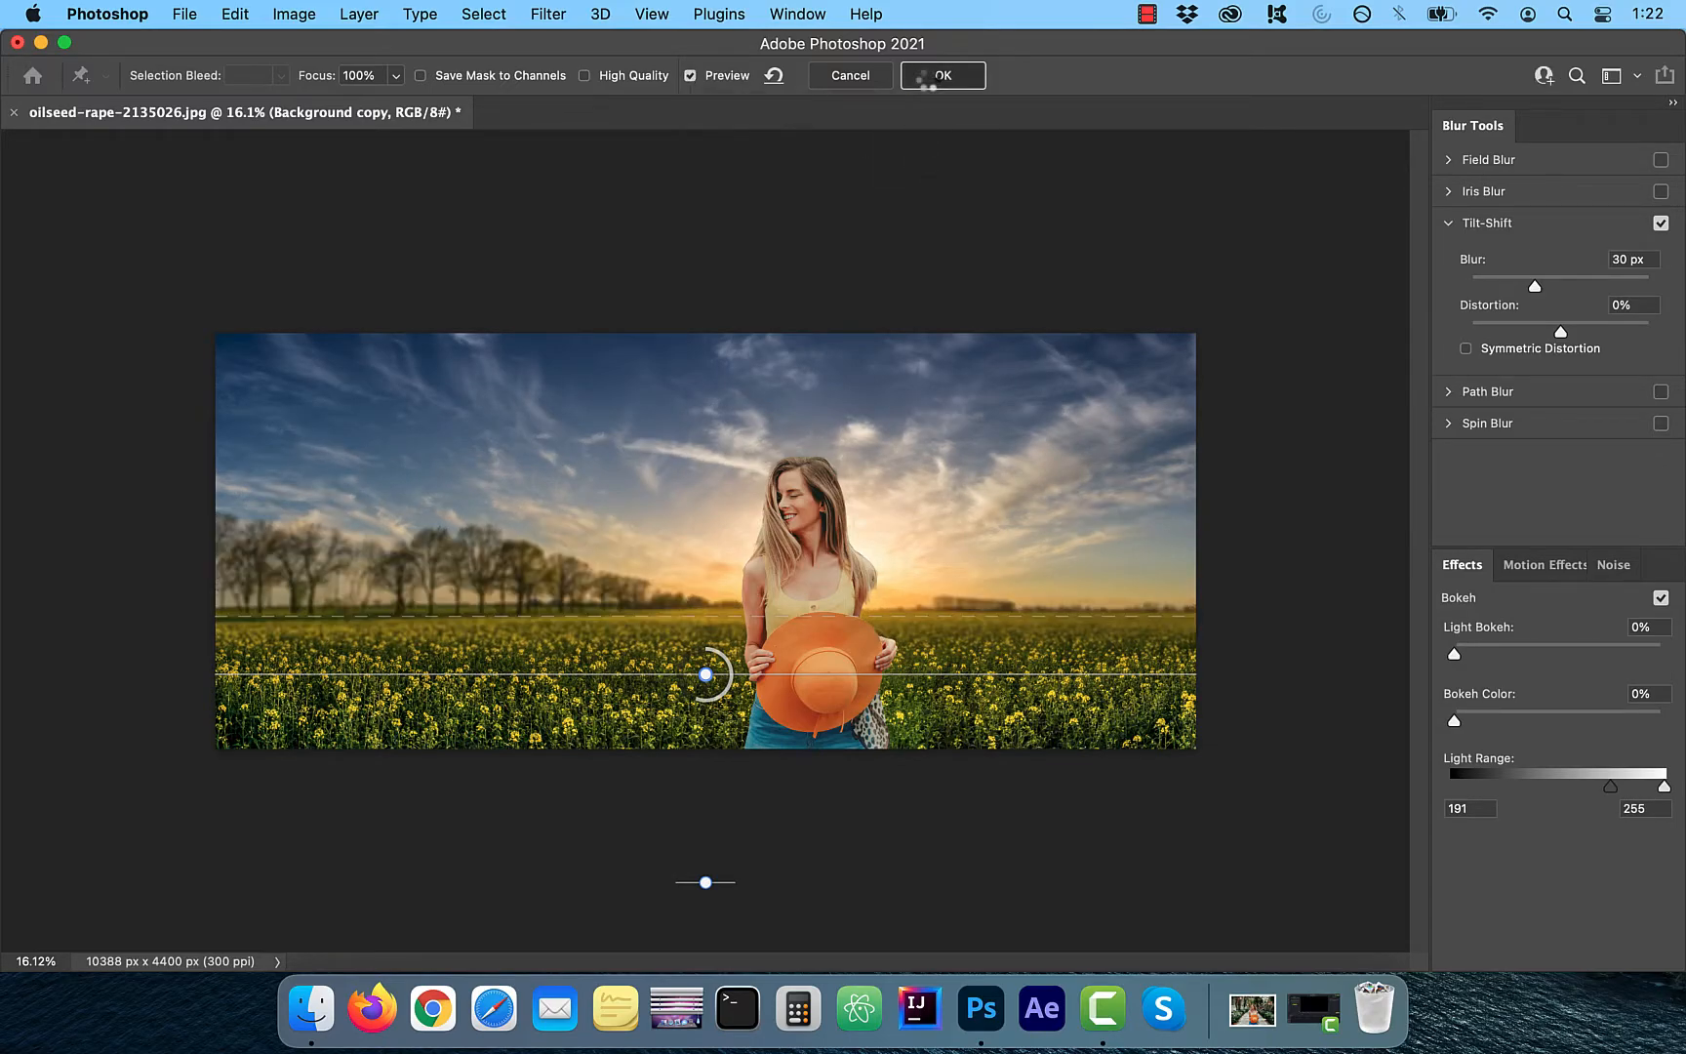
{"action": "left_click", "coordinate": [938, 75]}
Step: Add a Color Lookup adjustment above the Curves 1 layer with the Crisp_Warm.look 3D LUT, and set its opacity to 40%
{"action": "left_click", "coordinate": [1452, 785]}
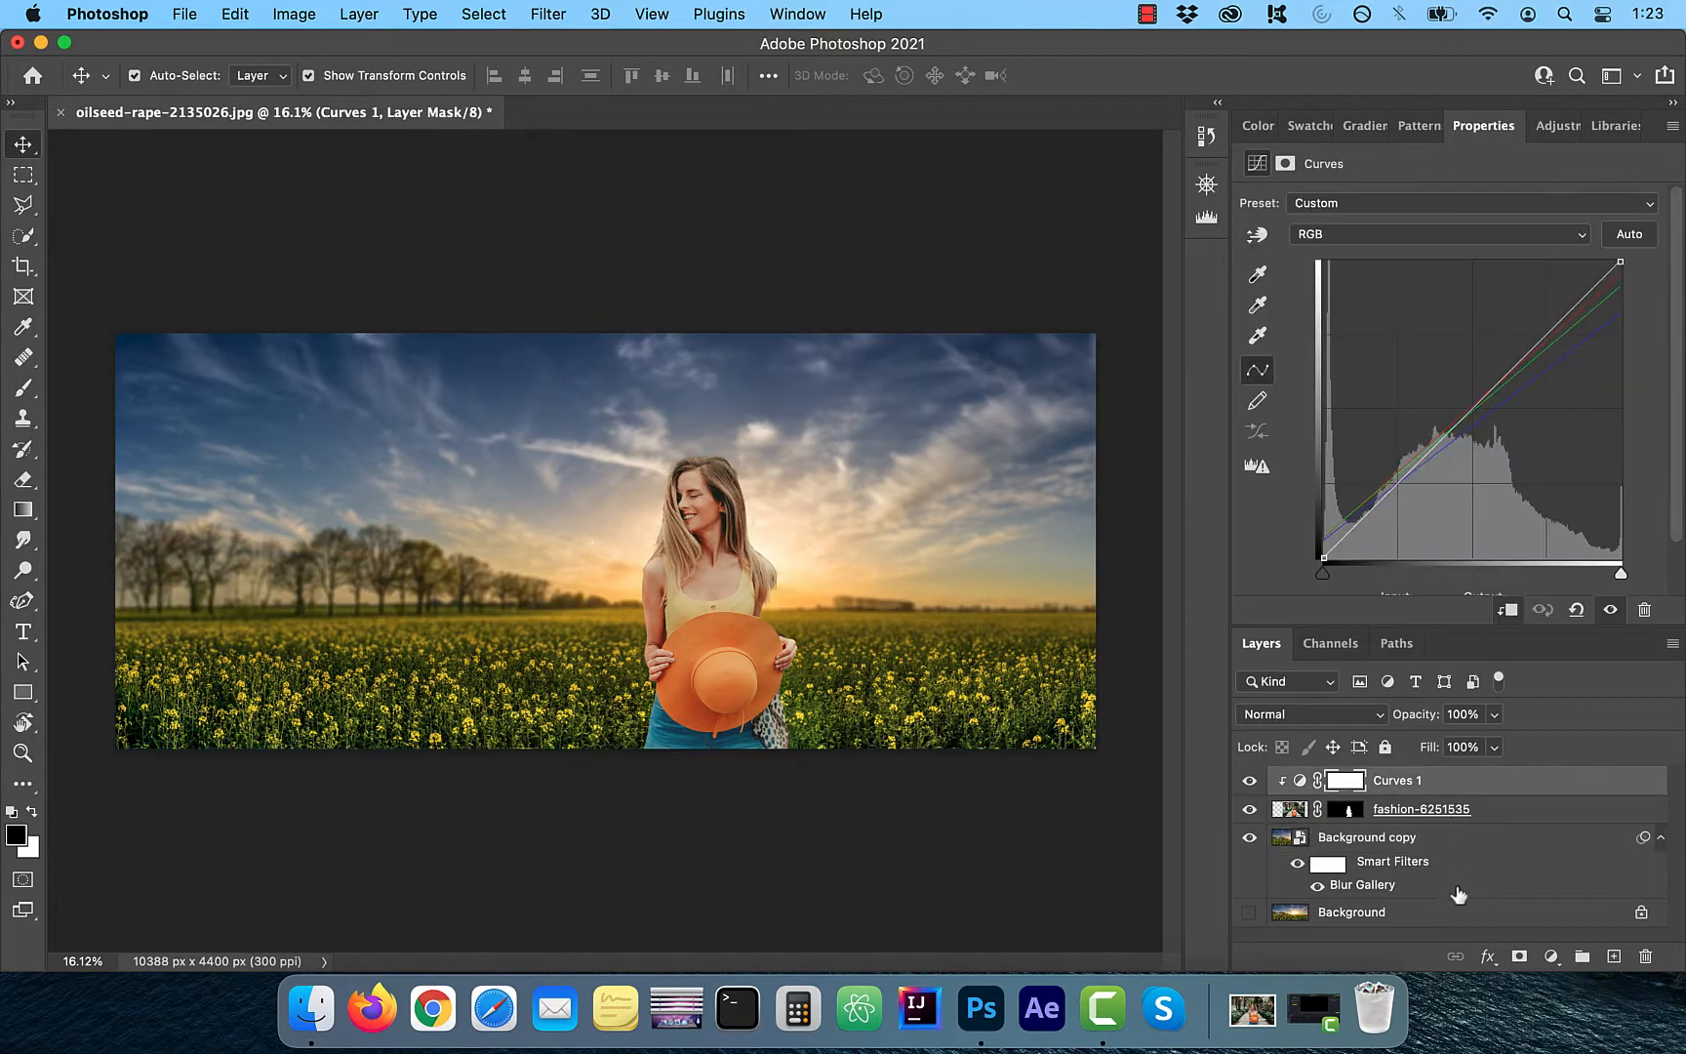
{"action": "left_click", "coordinate": [1551, 956]}
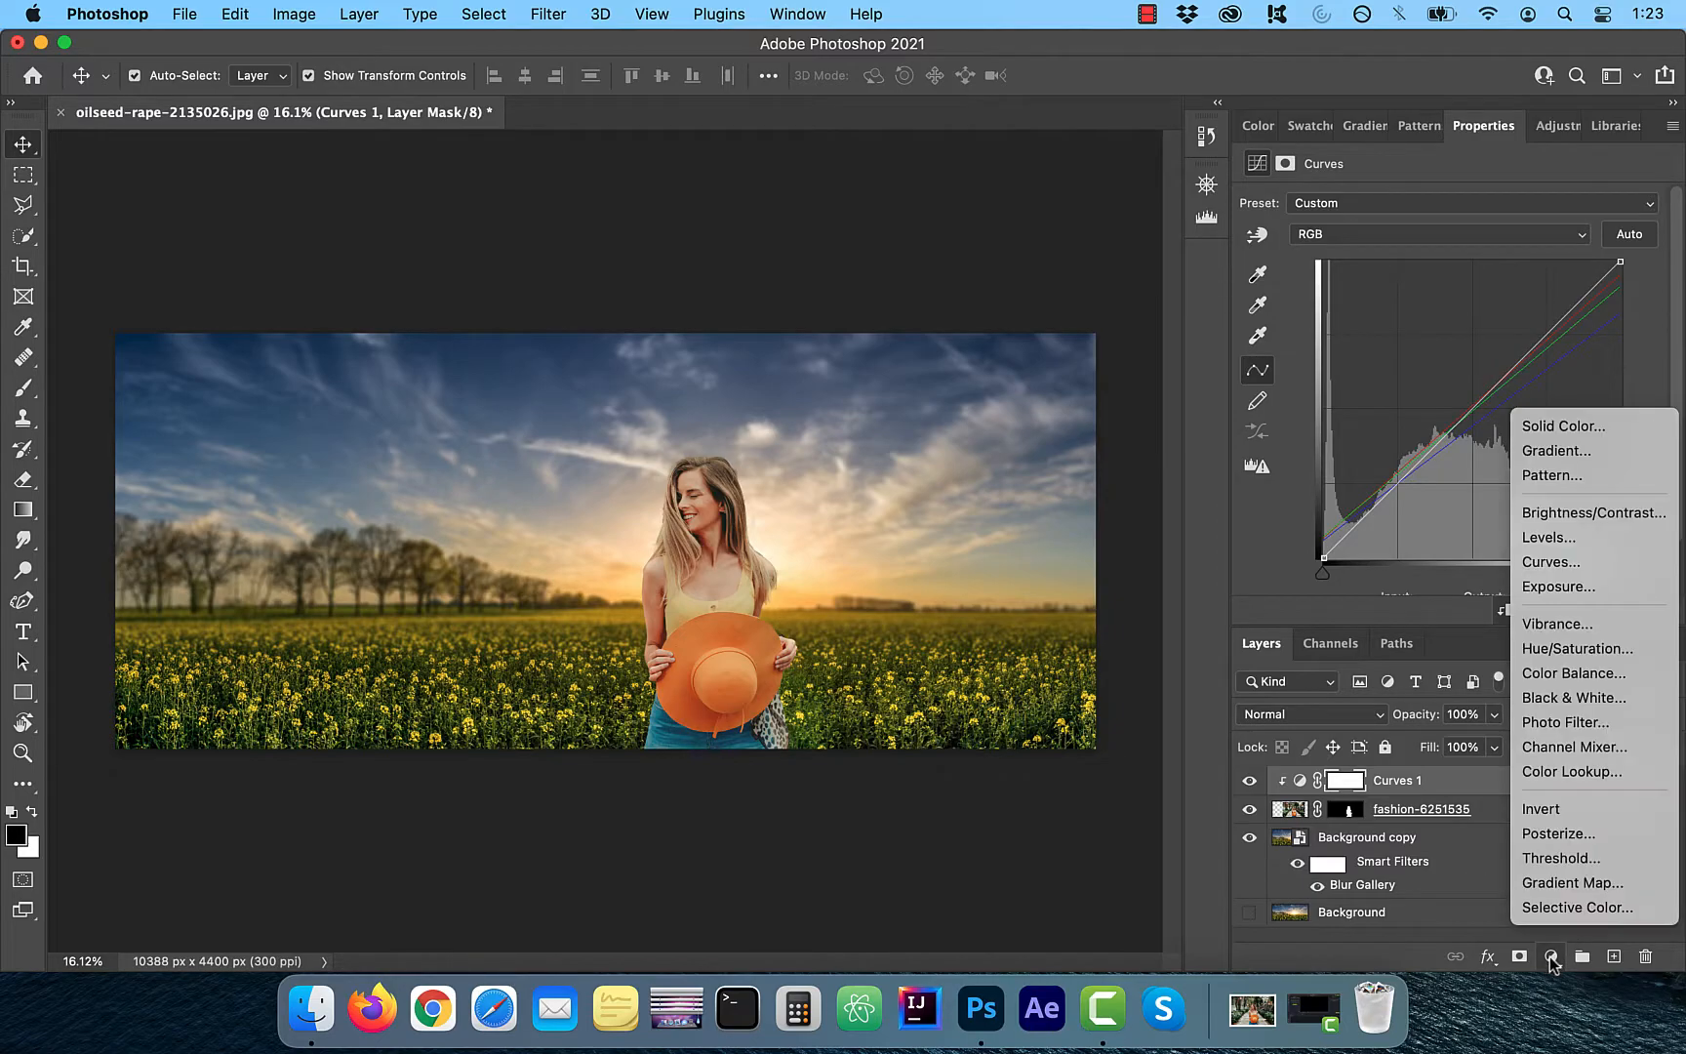
{"action": "left_click", "coordinate": [1597, 771]}
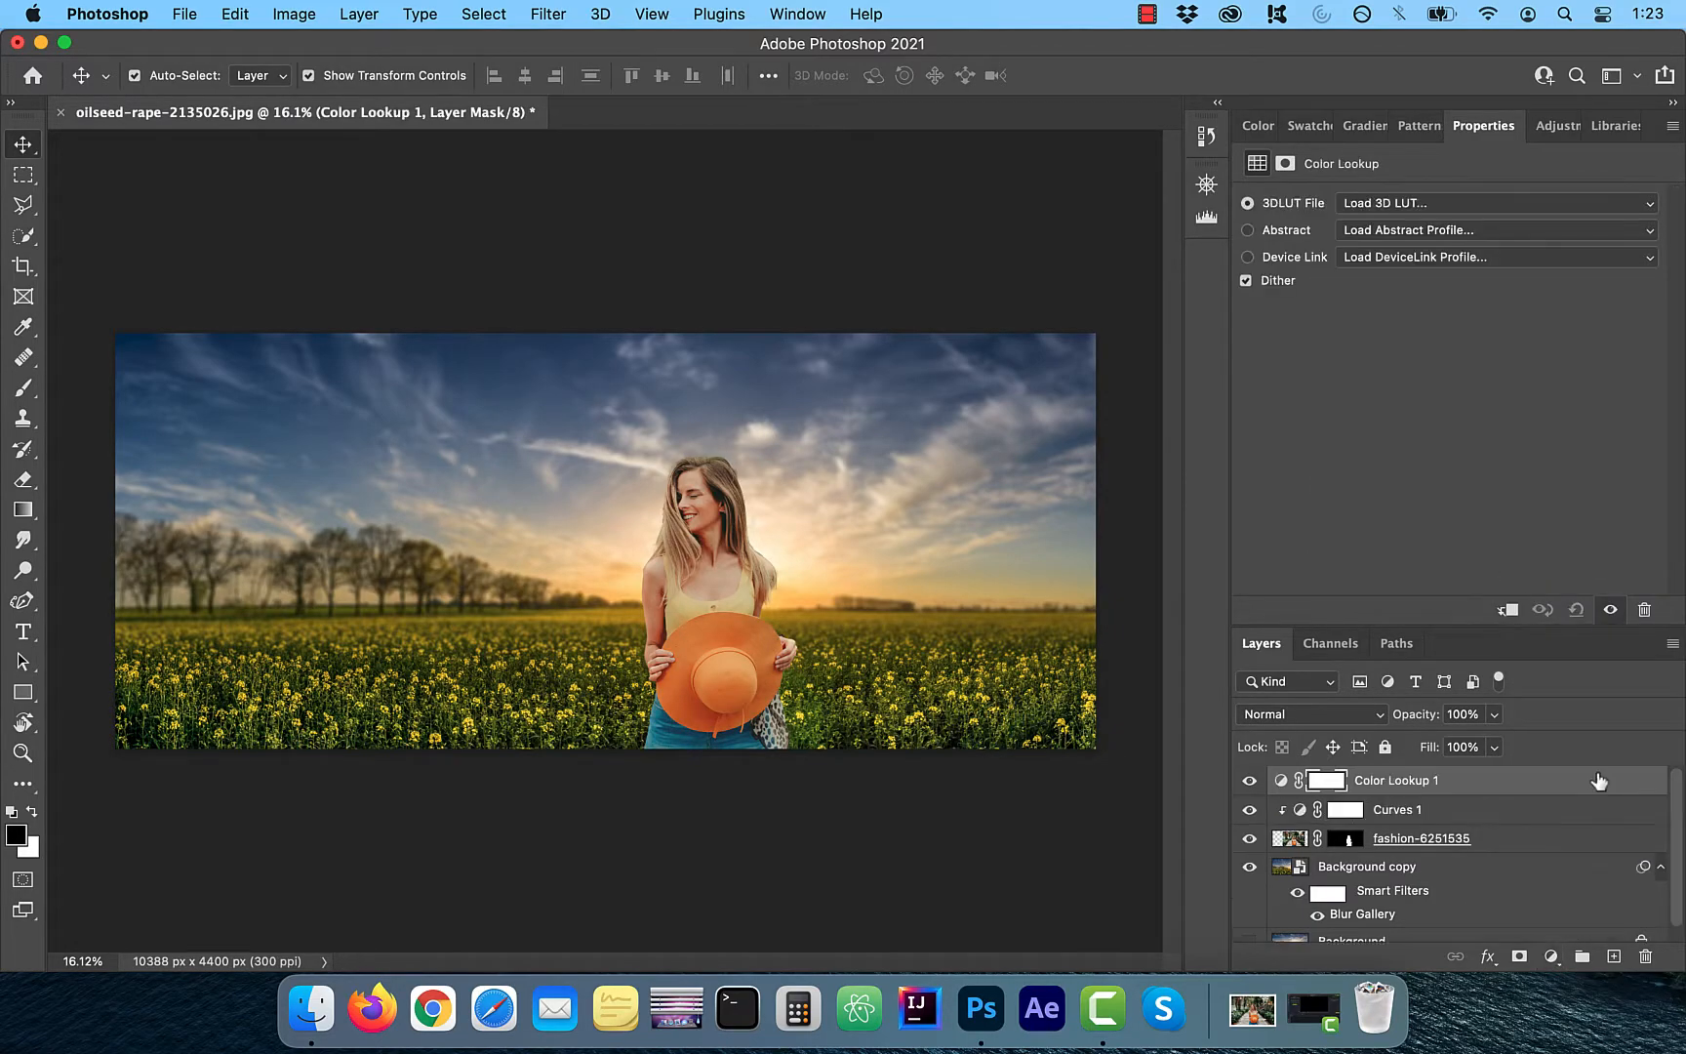
{"action": "left_click", "coordinate": [1475, 204]}
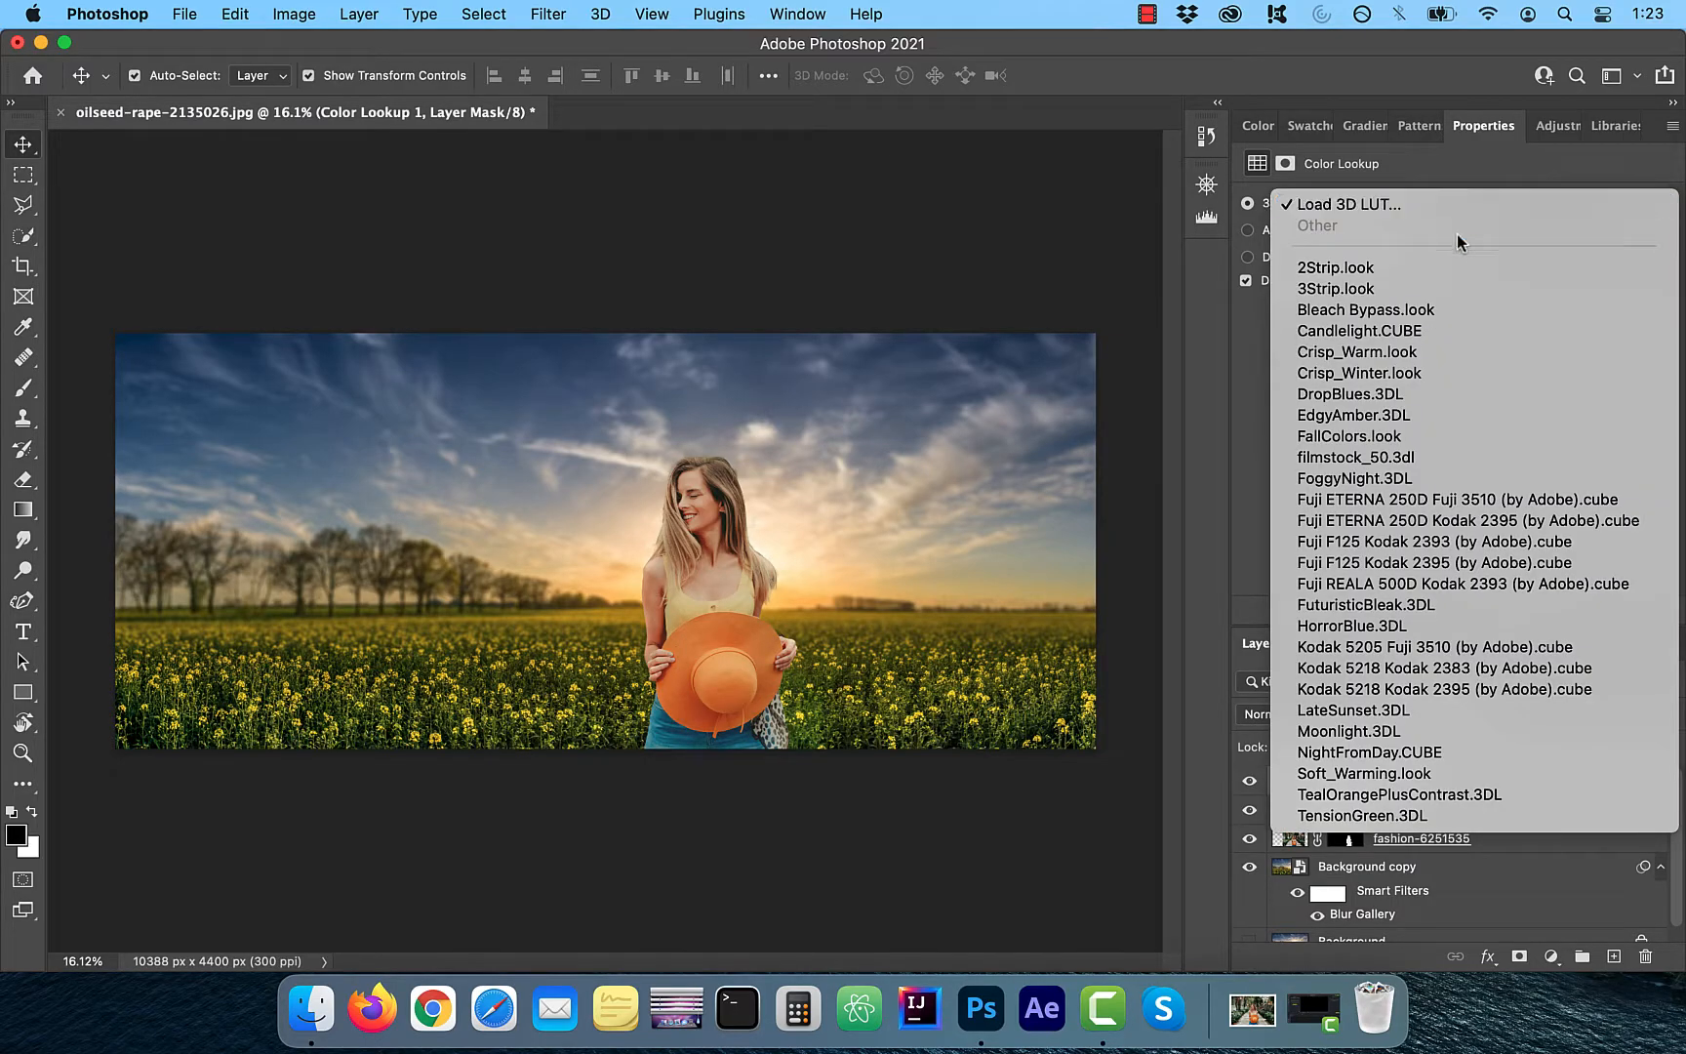
{"action": "left_click", "coordinate": [1431, 353]}
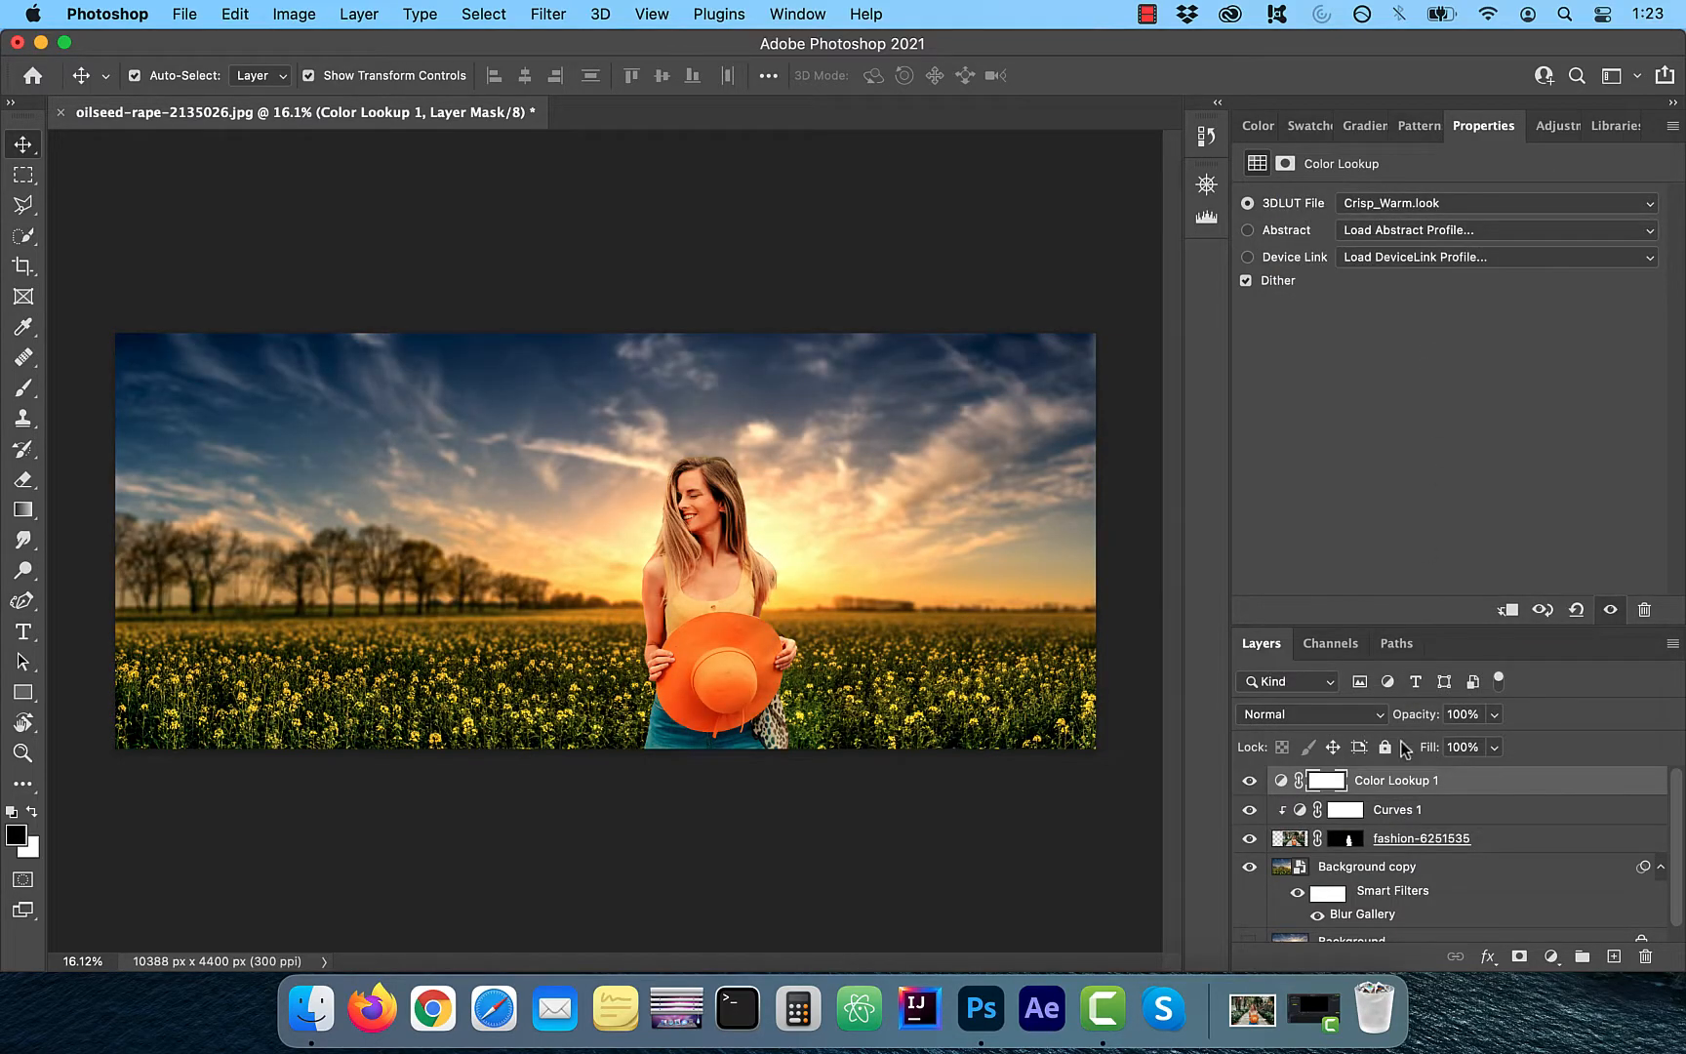
{"action": "left_click_drag", "start_coordinate": [1498, 718], "coordinate": [1439, 744]}
Step: Compare the original photo with the finished composite by repeatedly isolating the Background layer and restoring the other layers
{"action": "scroll", "coordinate": [1250, 927], "scroll_direction": "down", "scroll_amount": 1}
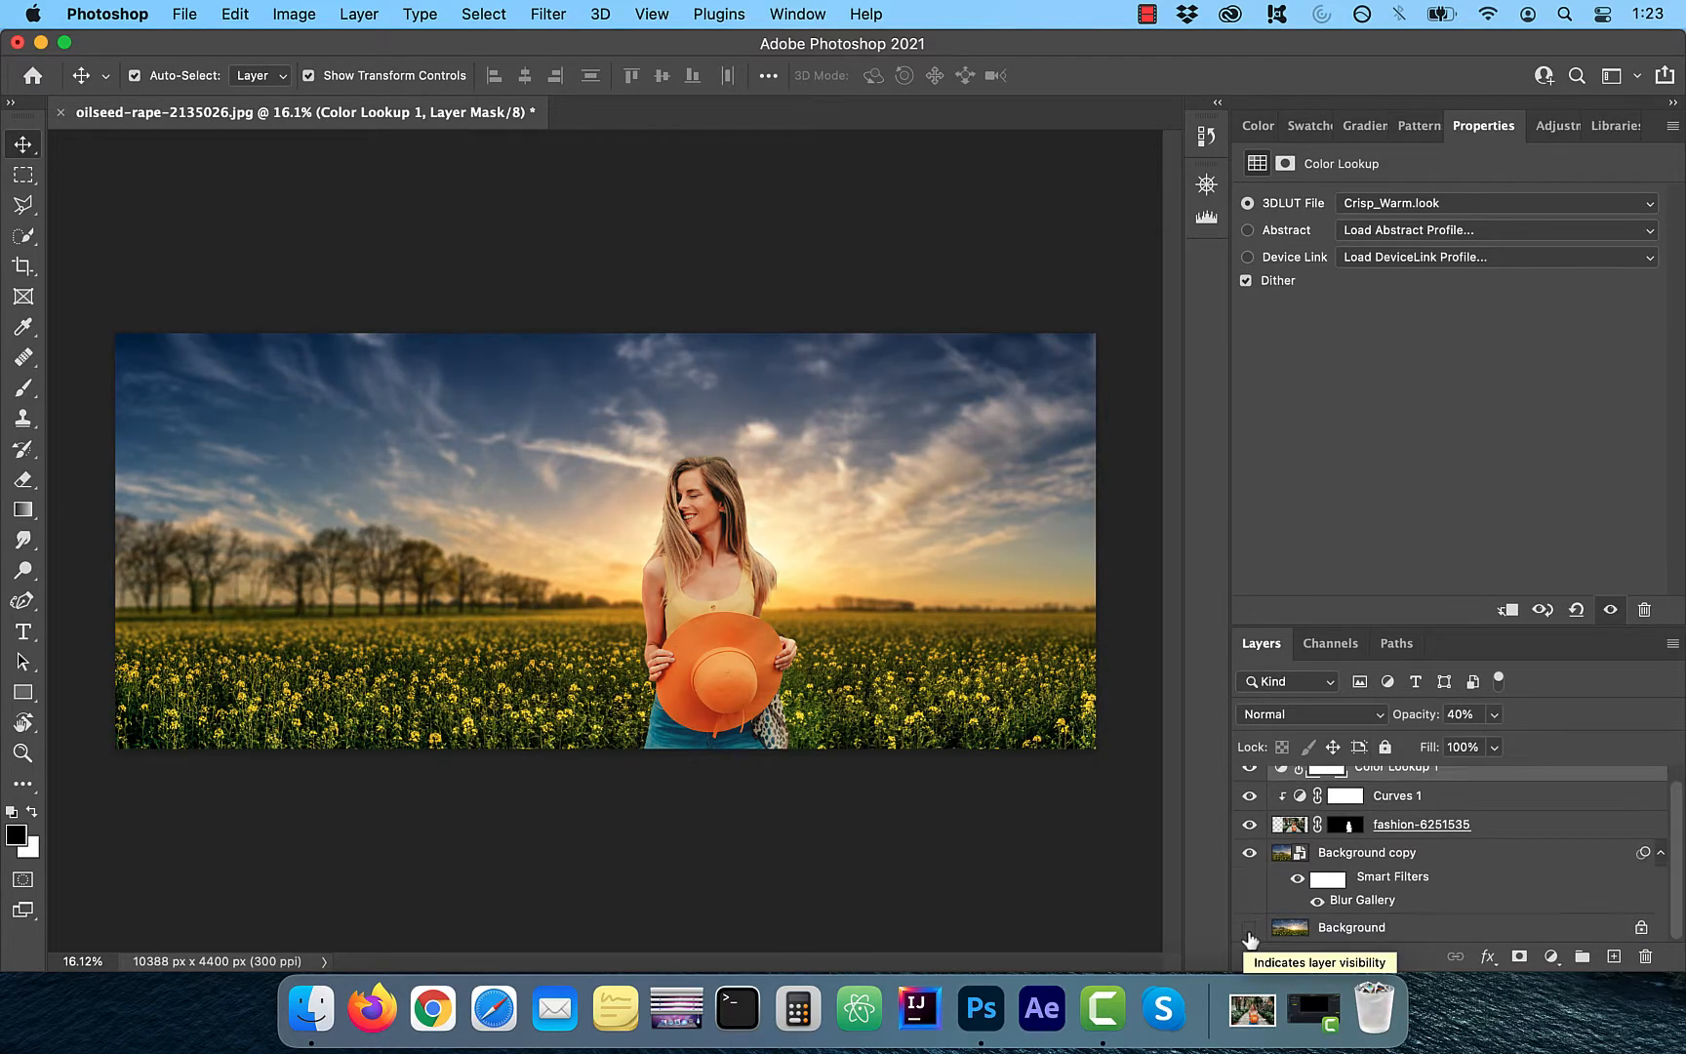
{"action": "left_click", "coordinate": [1249, 929], "text": "alt"}
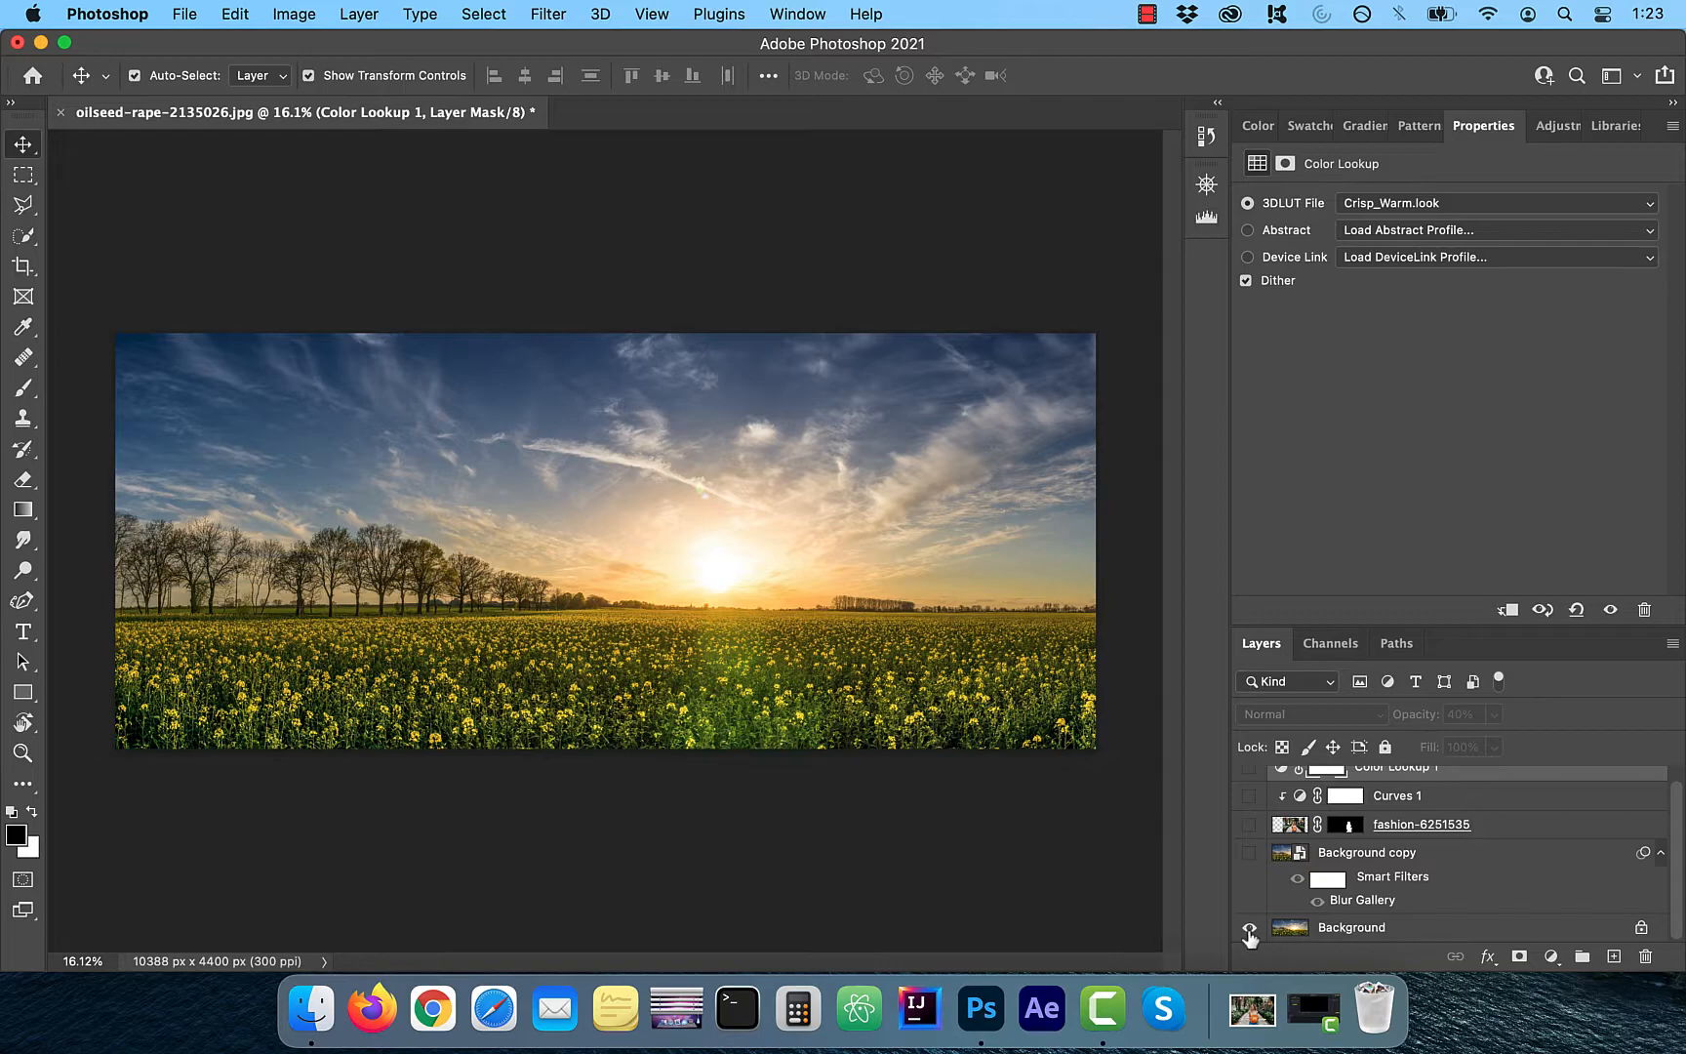
{"action": "left_click", "coordinate": [1249, 929], "text": "alt"}
{"action": "left_click", "coordinate": [1249, 929], "text": "alt"}
{"action": "left_click", "coordinate": [1249, 929], "text": "alt"}
{"action": "left_click", "coordinate": [1248, 931], "text": "alt"}
{"action": "left_click", "coordinate": [1249, 932], "text": "alt"}
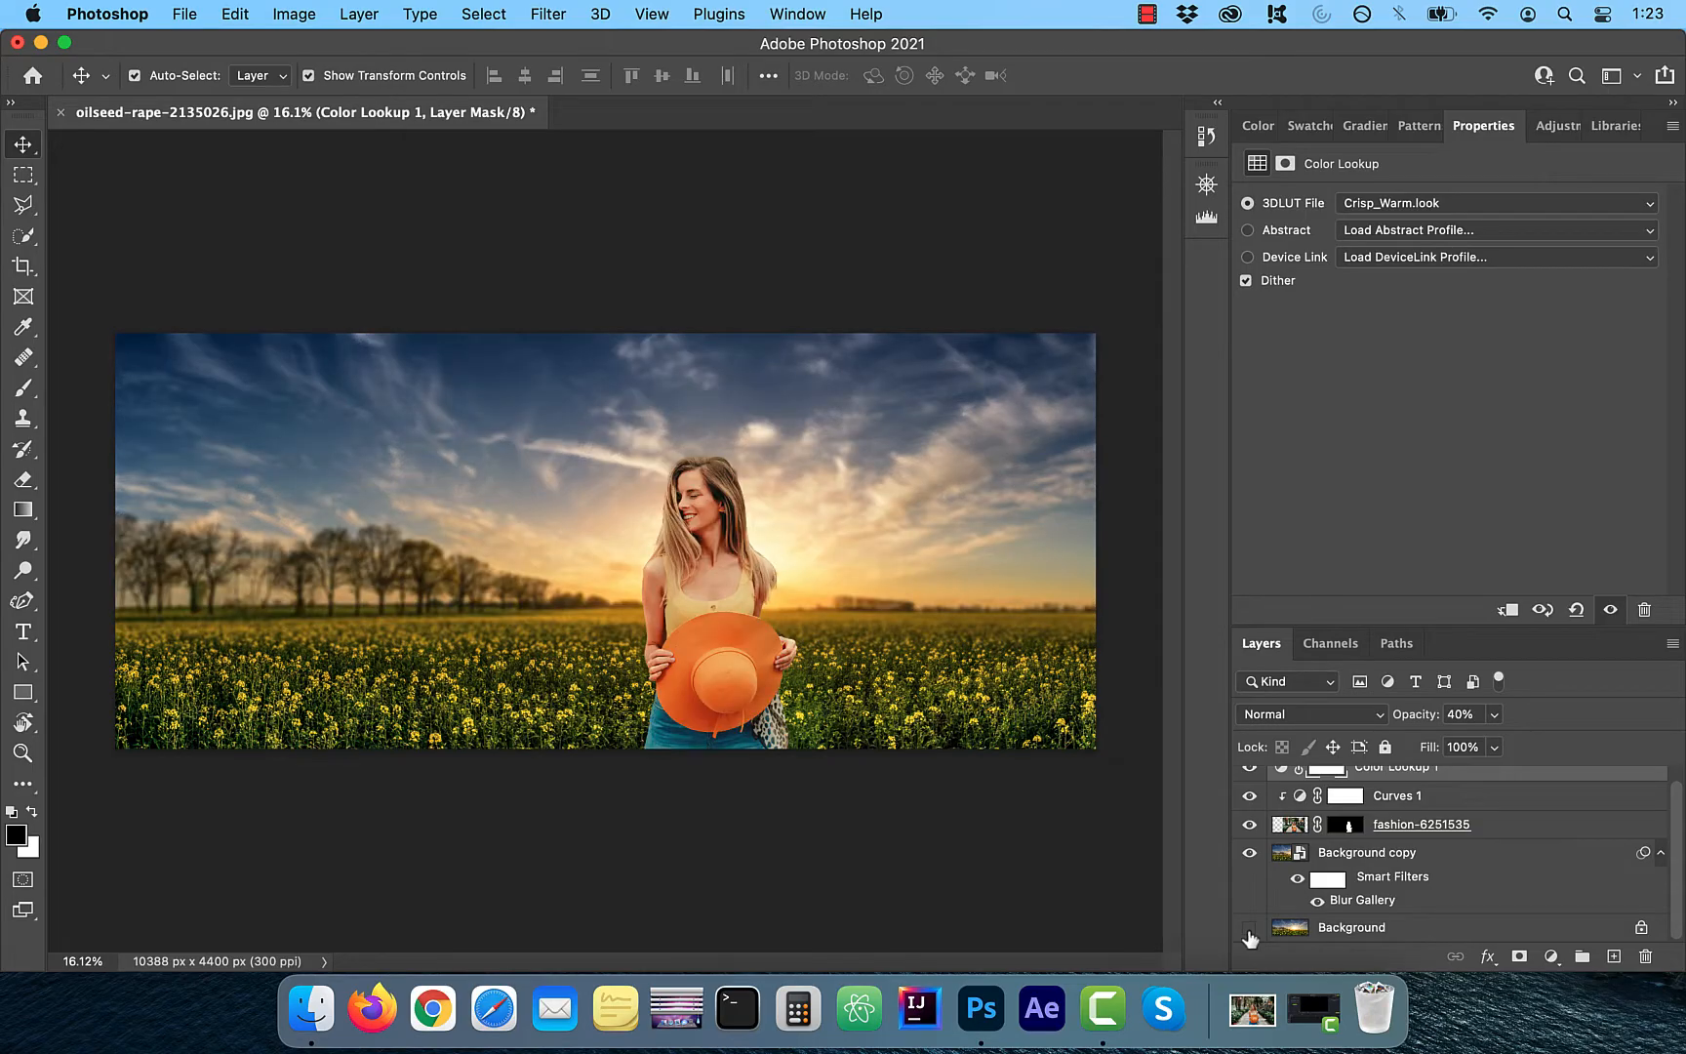